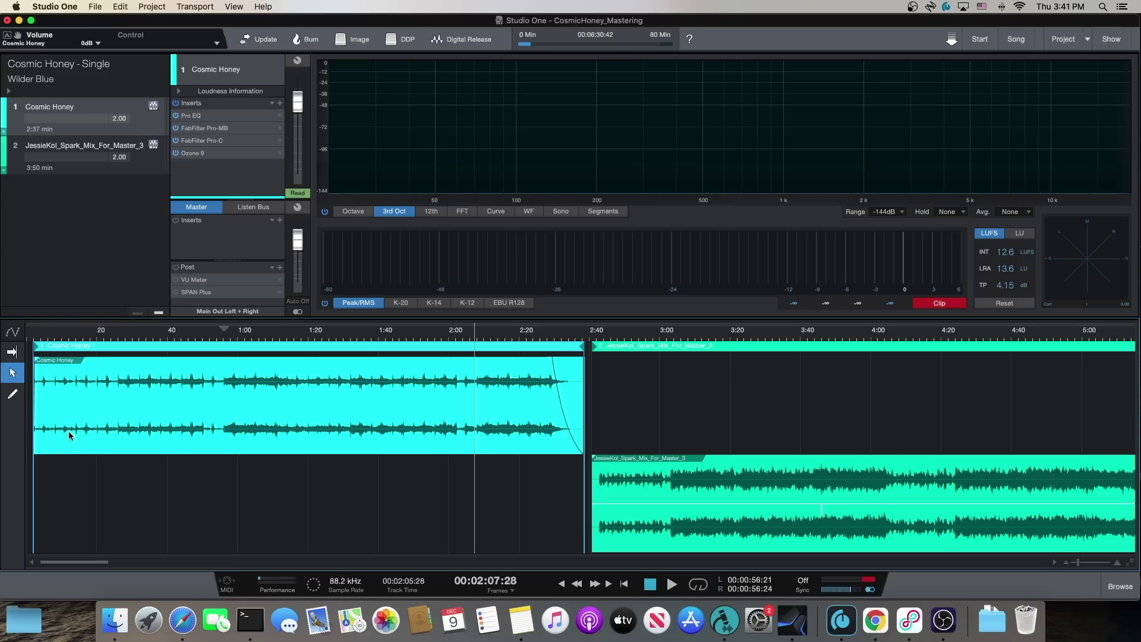
Step: Zoom in on the Cosmic Honey clip and show the Cosmic Honey and Master automation lanes
{"action": "key", "text": "e"}
{"action": "key", "text": "e"}
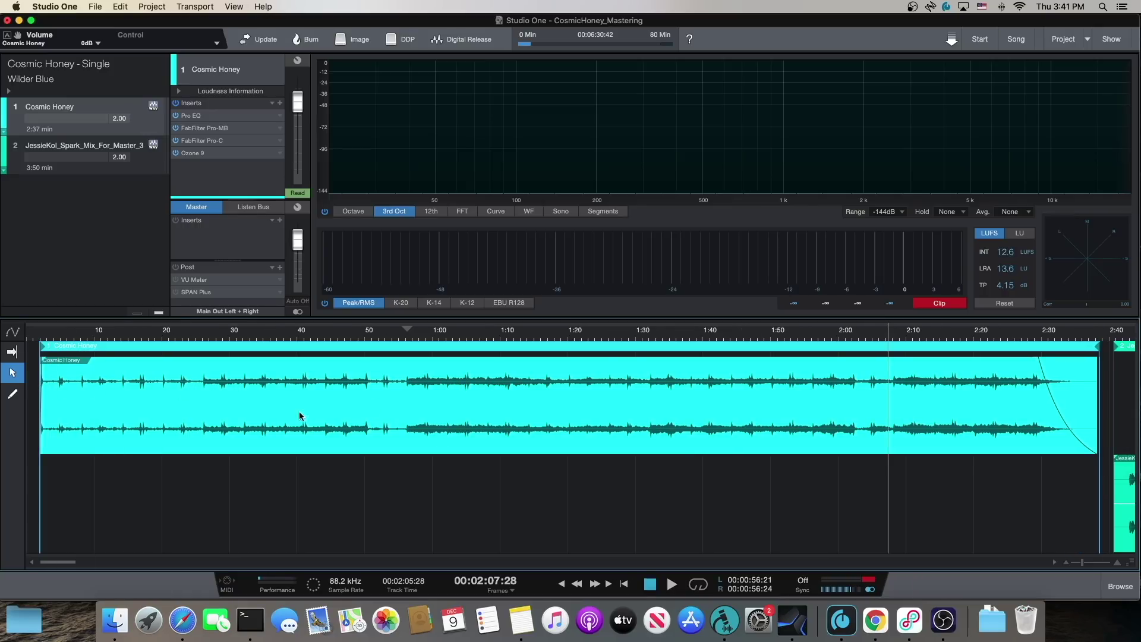
{"action": "left_click", "coordinate": [12, 332]}
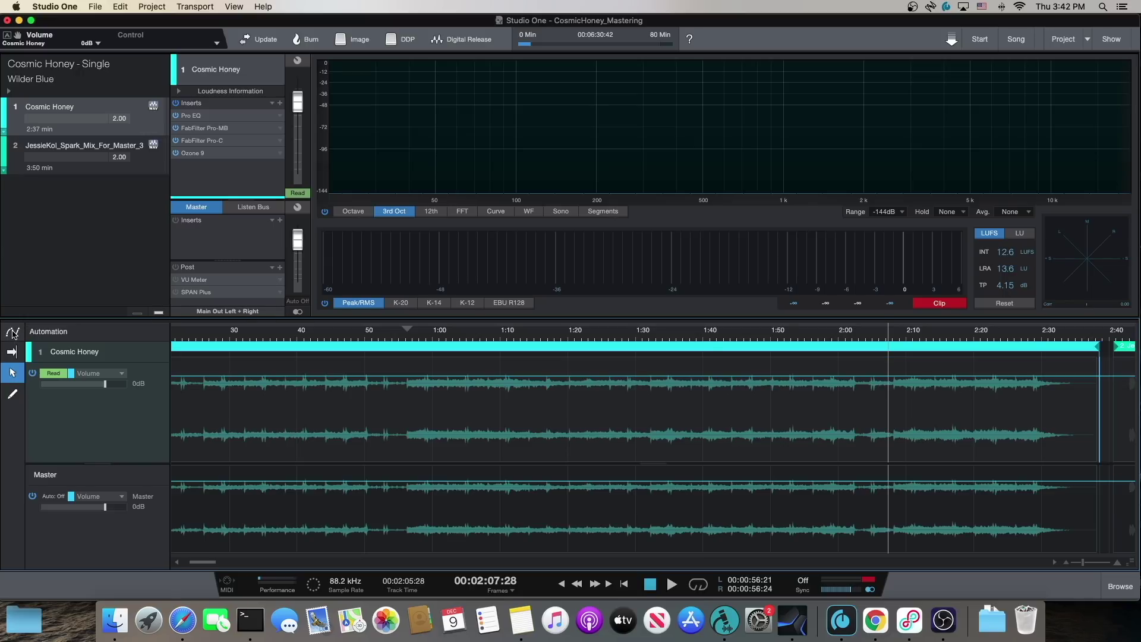
Step: Show the Volume - Cosmic Honey envelope and raise its point at 26.2 s slightly
{"action": "left_click", "coordinate": [122, 373]}
{"action": "left_click", "coordinate": [119, 385]}
{"action": "left_click", "coordinate": [122, 373]}
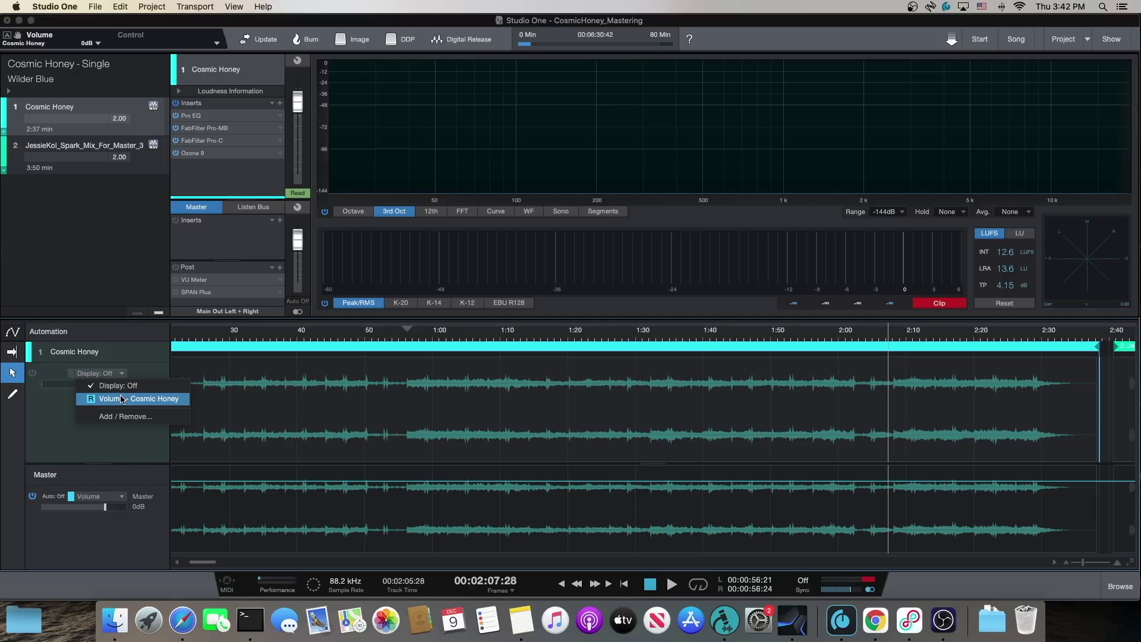
{"action": "left_click", "coordinate": [130, 399]}
{"action": "key", "text": "e"}
{"action": "key", "text": "e"}
{"action": "key", "text": "e"}
{"action": "key", "text": "e"}
{"action": "key", "text": "e"}
{"action": "key", "text": "e"}
{"action": "key", "text": "e"}
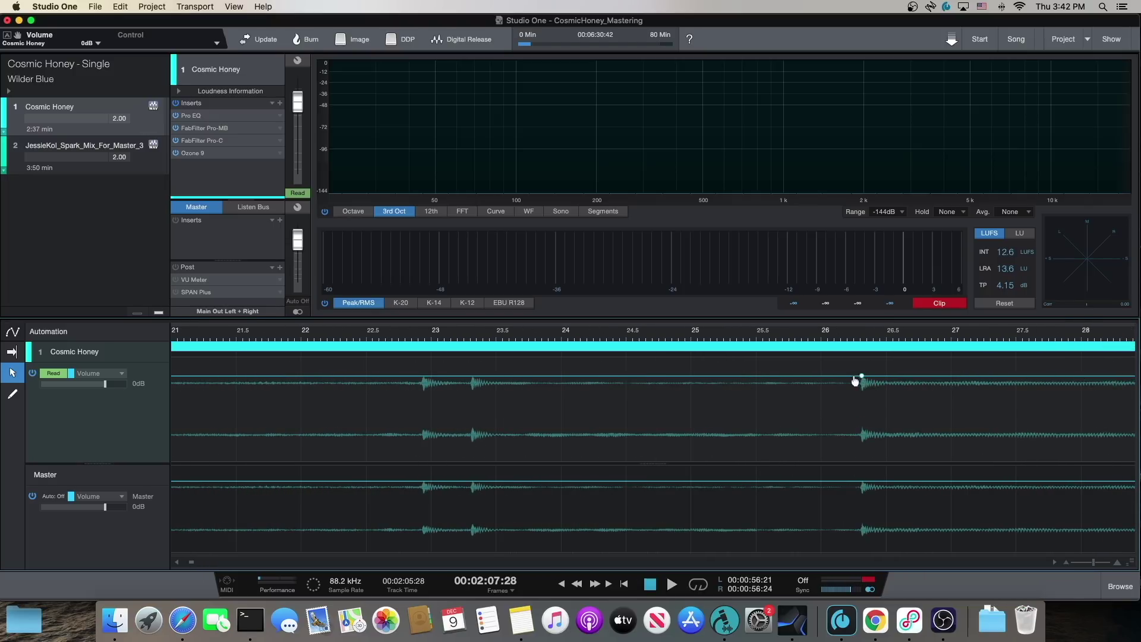
{"action": "left_click_drag", "start_coordinate": [854, 379], "coordinate": [855, 362]}
Step: Start playback from about 20 seconds to audition the volume change
{"action": "key", "text": "w"}
{"action": "key", "text": "w"}
{"action": "key", "text": "w"}
{"action": "key", "text": "w"}
{"action": "key", "text": "w"}
{"action": "key", "text": "w"}
{"action": "key", "text": "w"}
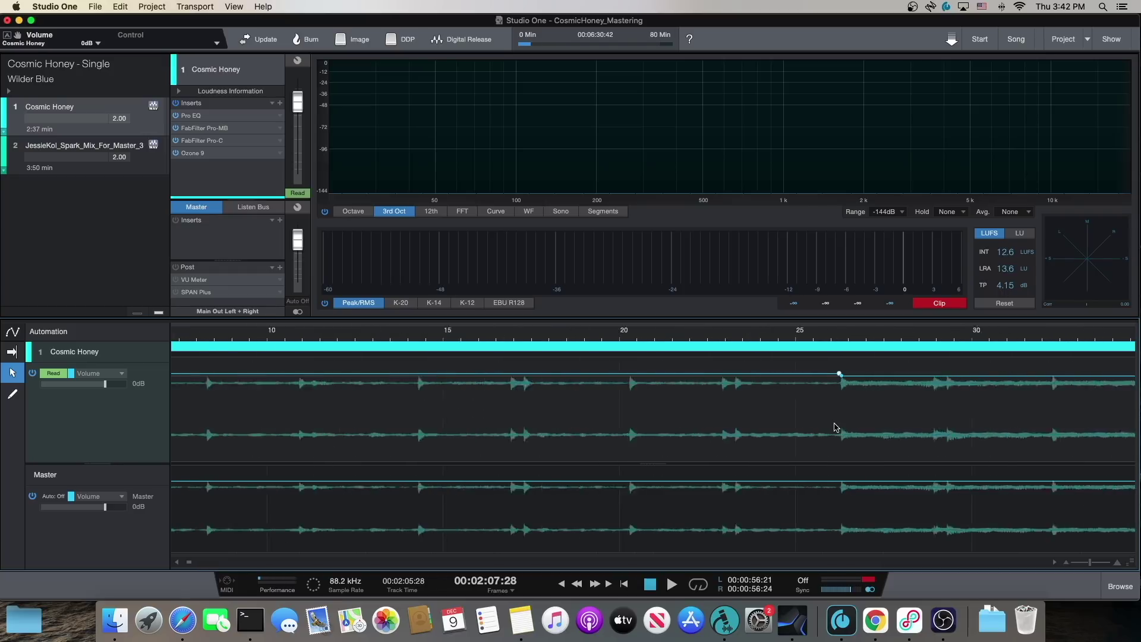
{"action": "key", "text": "e"}
{"action": "key", "text": "e"}
{"action": "key", "text": "e"}
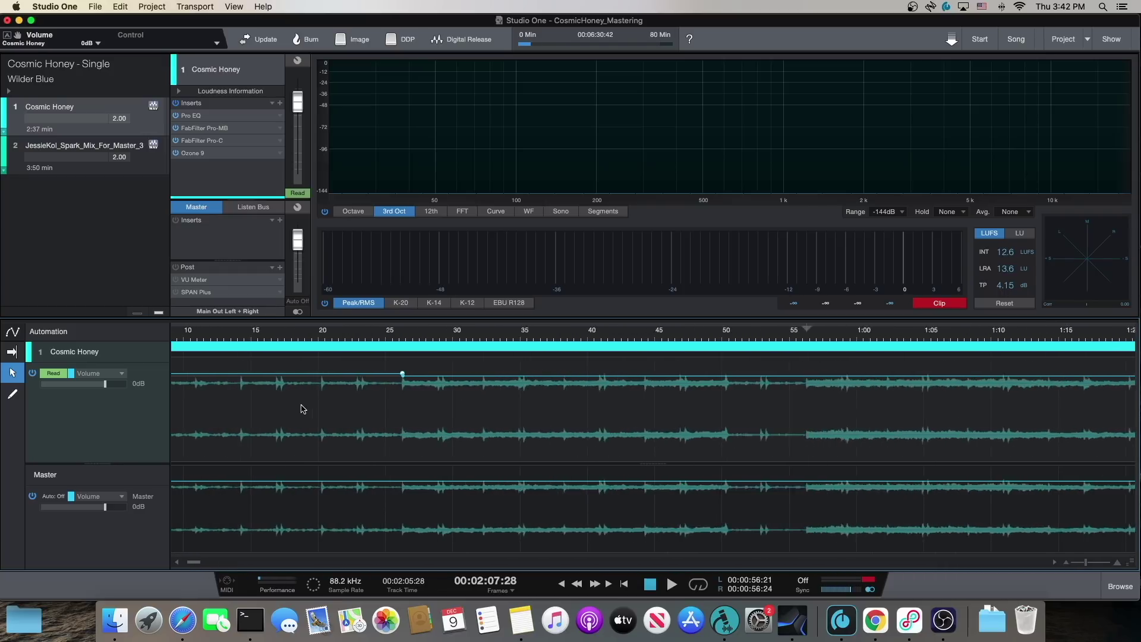
{"action": "left_click", "coordinate": [326, 400]}
{"action": "key", "text": "space"}
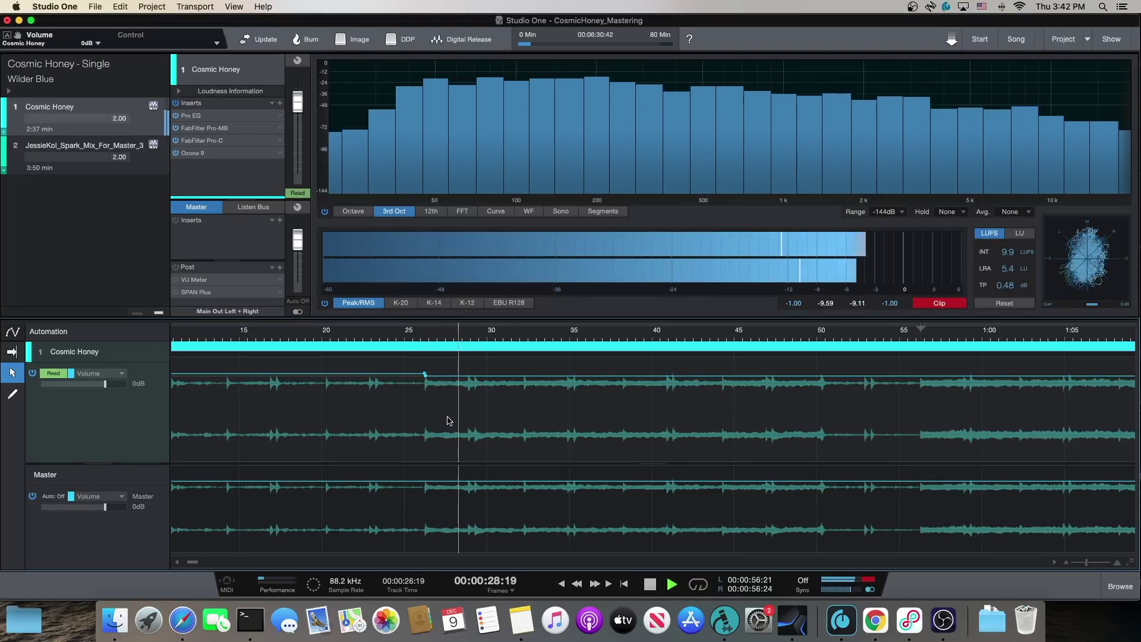
Step: Listen while zooming between the 10–40 s range and the whole song, then stop playback
{"action": "key", "text": "w"}
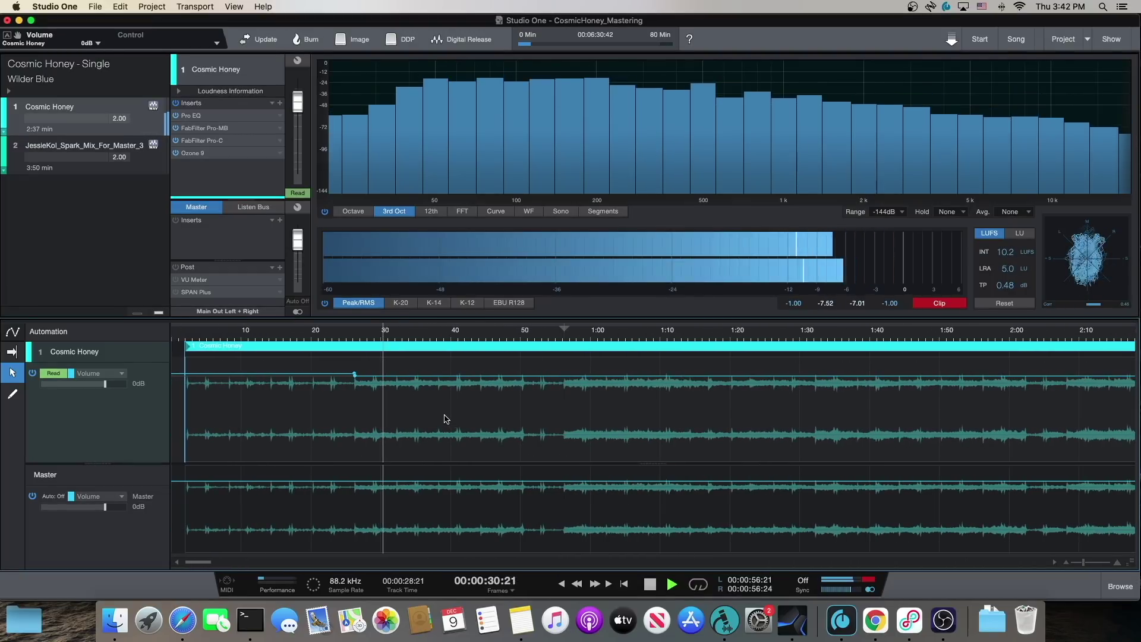
{"action": "key", "text": "e"}
{"action": "key", "text": "e"}
{"action": "key", "text": "e"}
{"action": "key", "text": "e"}
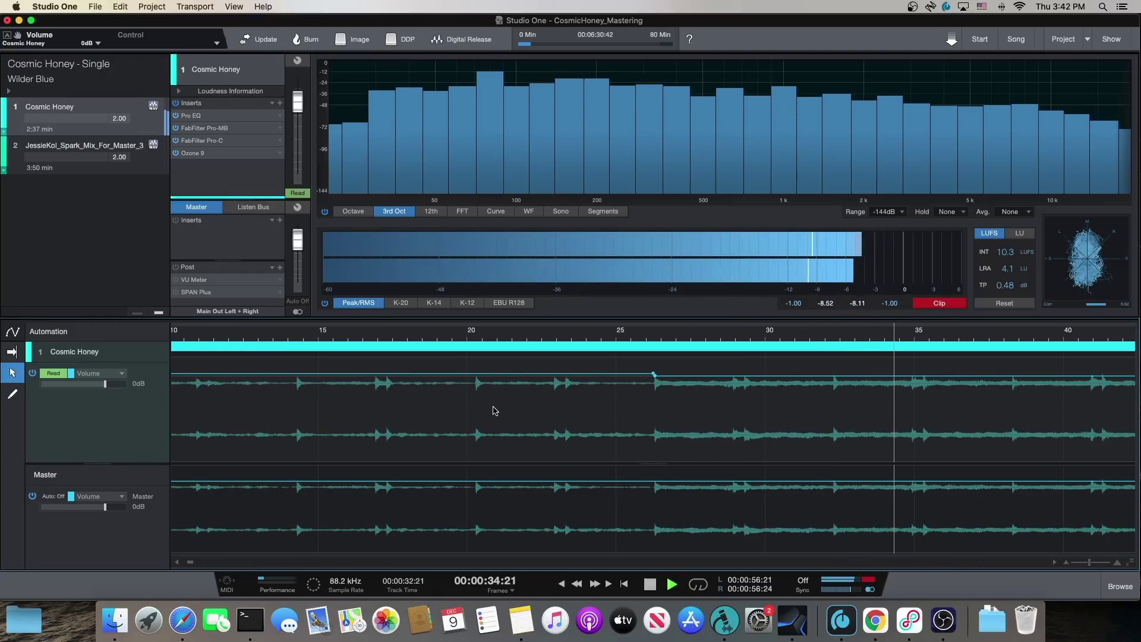
{"action": "key", "text": "w"}
{"action": "key", "text": "w"}
{"action": "key", "text": "w"}
{"action": "key", "text": "w"}
{"action": "key", "text": "space"}
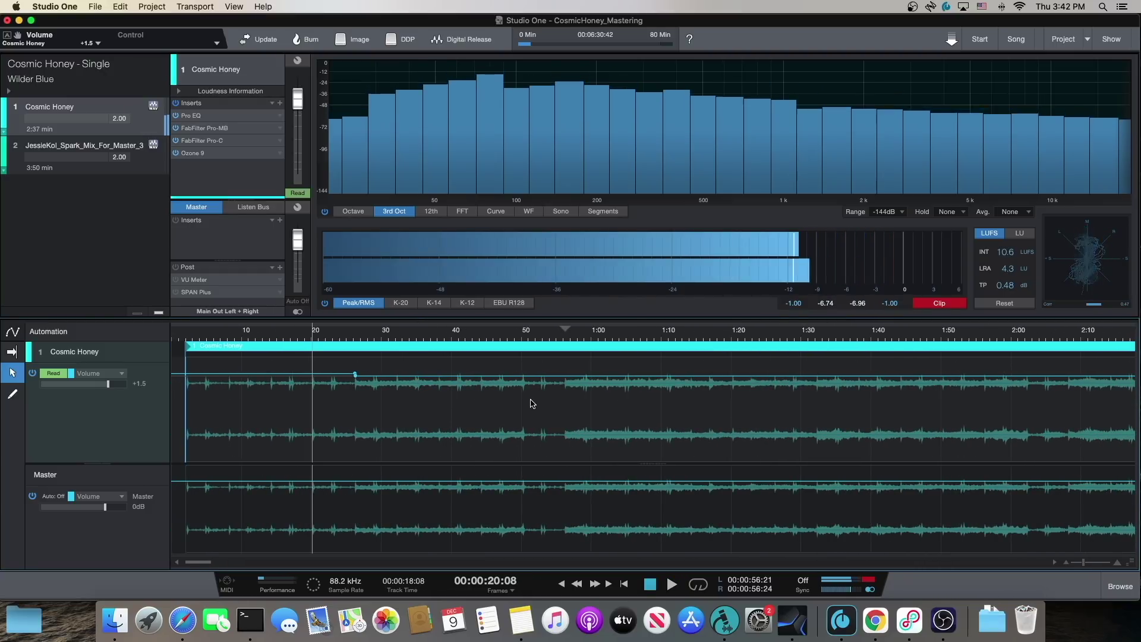
{"action": "key", "text": "e"}
{"action": "key", "text": "e"}
{"action": "key", "text": "e"}
{"action": "key", "text": "e"}
{"action": "key", "text": "e"}
{"action": "key", "text": "e"}
{"action": "key", "text": "e"}
{"action": "key", "text": "e"}
{"action": "key", "text": "e"}
{"action": "key", "text": "e"}
{"action": "key", "text": "e"}
{"action": "key", "text": "e"}
{"action": "key", "text": "e"}
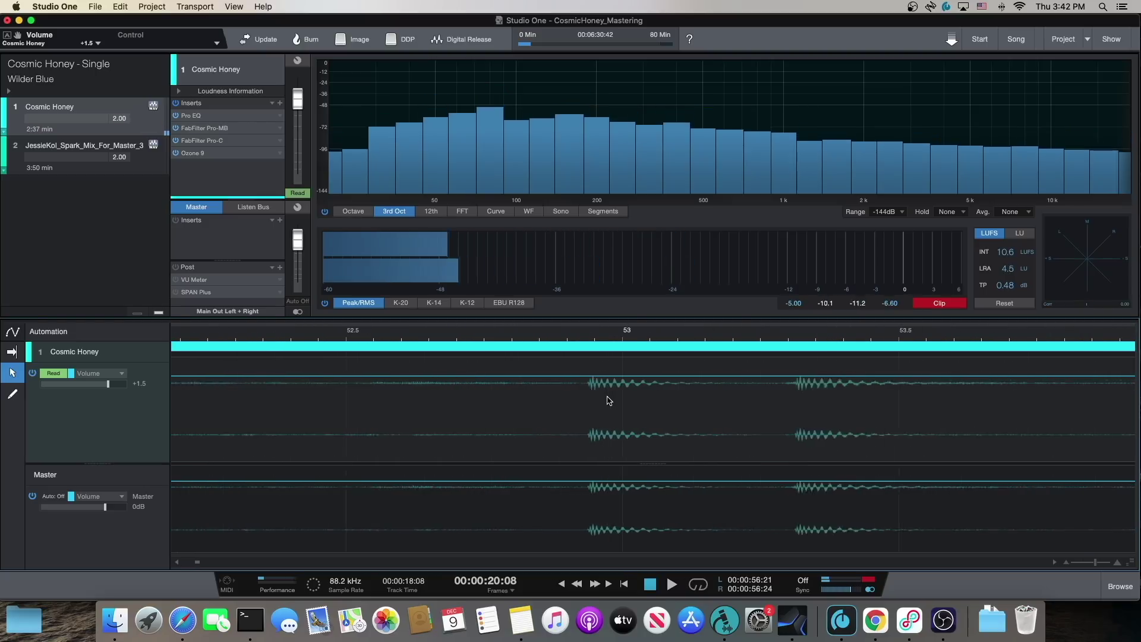
Step: Add envelope points at the two transients after 53 s, setting the 53.322 point to +2.6 dB
{"action": "left_click", "coordinate": [580, 376]}
{"action": "left_click", "coordinate": [830, 376]}
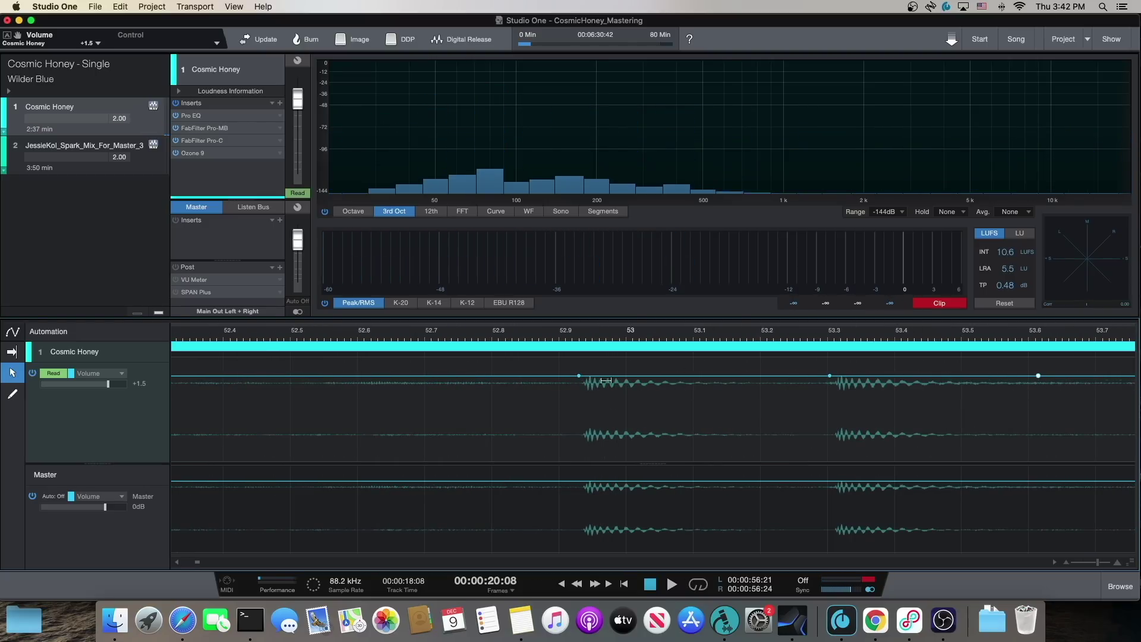
{"action": "key", "text": "e"}
{"action": "key", "text": "e"}
{"action": "key", "text": "e"}
{"action": "key", "text": "e"}
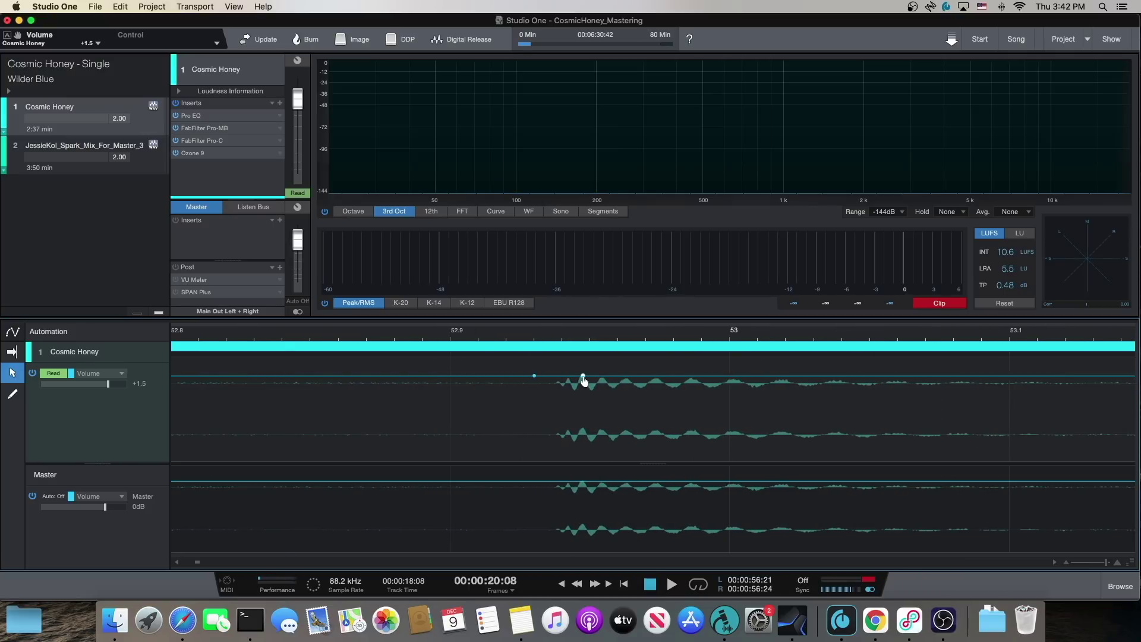
{"action": "left_click_drag", "start_coordinate": [584, 377], "coordinate": [585, 373]}
{"action": "key", "text": "w"}
{"action": "key", "text": "w"}
{"action": "key", "text": "w"}
{"action": "key", "text": "w"}
{"action": "key", "text": "w"}
{"action": "key", "text": "w"}
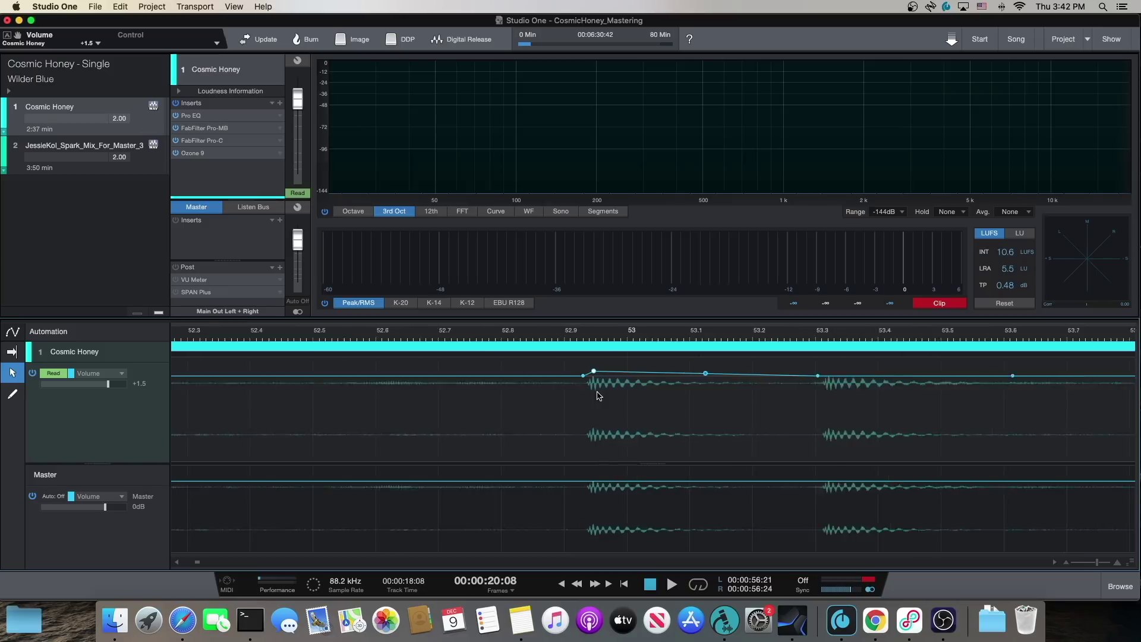
{"action": "key", "text": "e"}
{"action": "key", "text": "e"}
{"action": "key", "text": "e"}
{"action": "key", "text": "e"}
{"action": "key", "text": "e"}
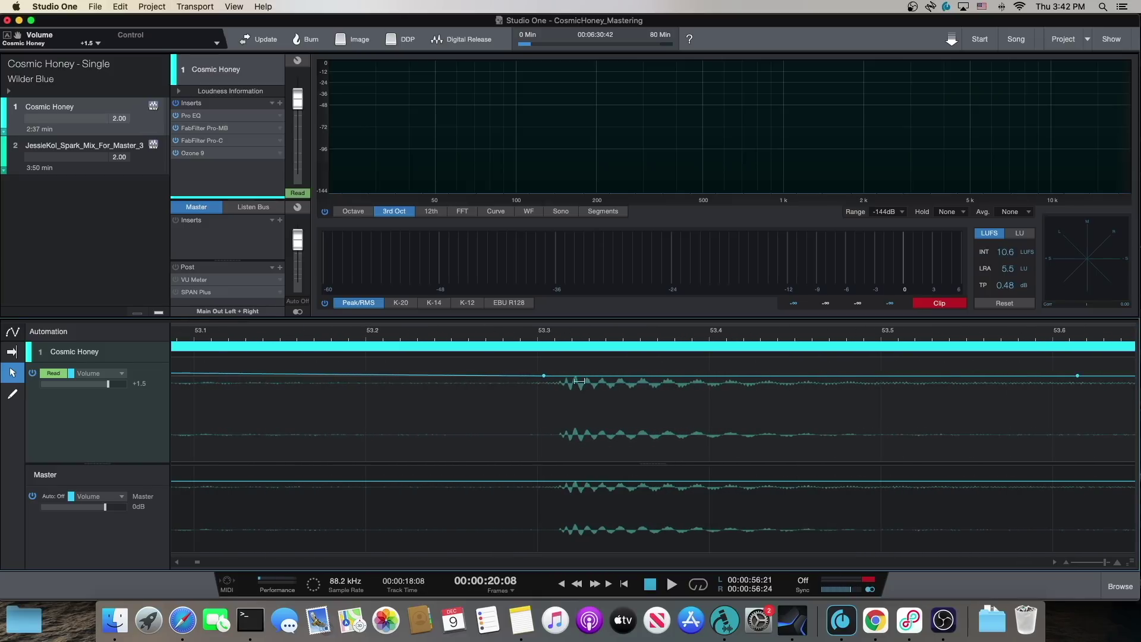
{"action": "left_click_drag", "start_coordinate": [577, 376], "coordinate": [577, 372]}
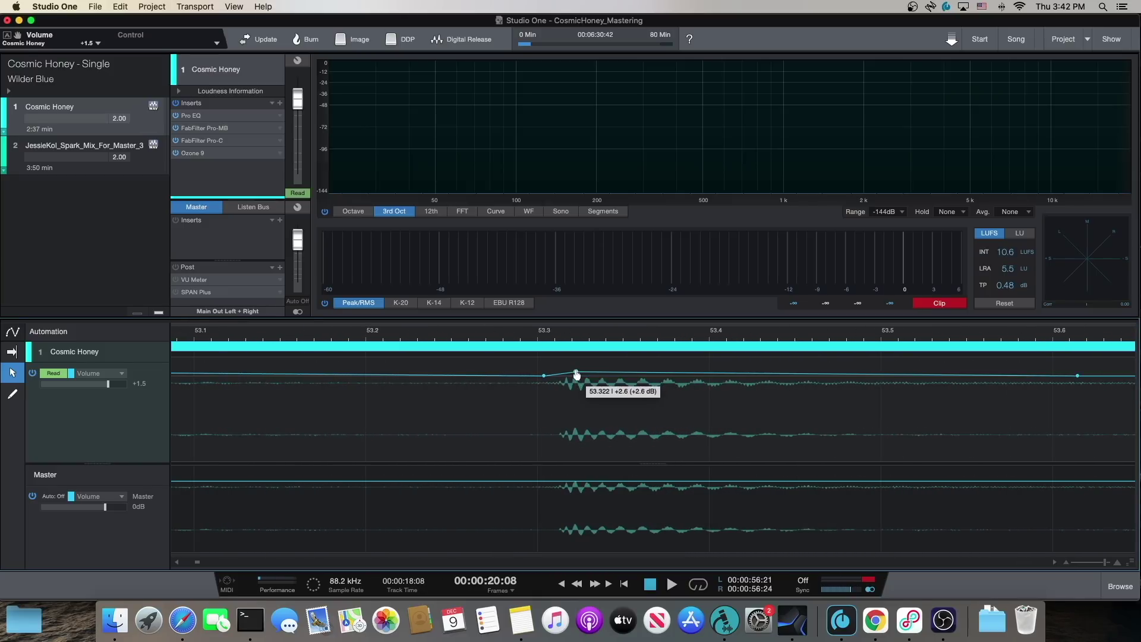
Step: Pull the envelope down at both transients into dips, then play from just before them
{"action": "key", "text": "w"}
{"action": "key", "text": "w"}
{"action": "key", "text": "w"}
{"action": "key", "text": "w"}
{"action": "key", "text": "w"}
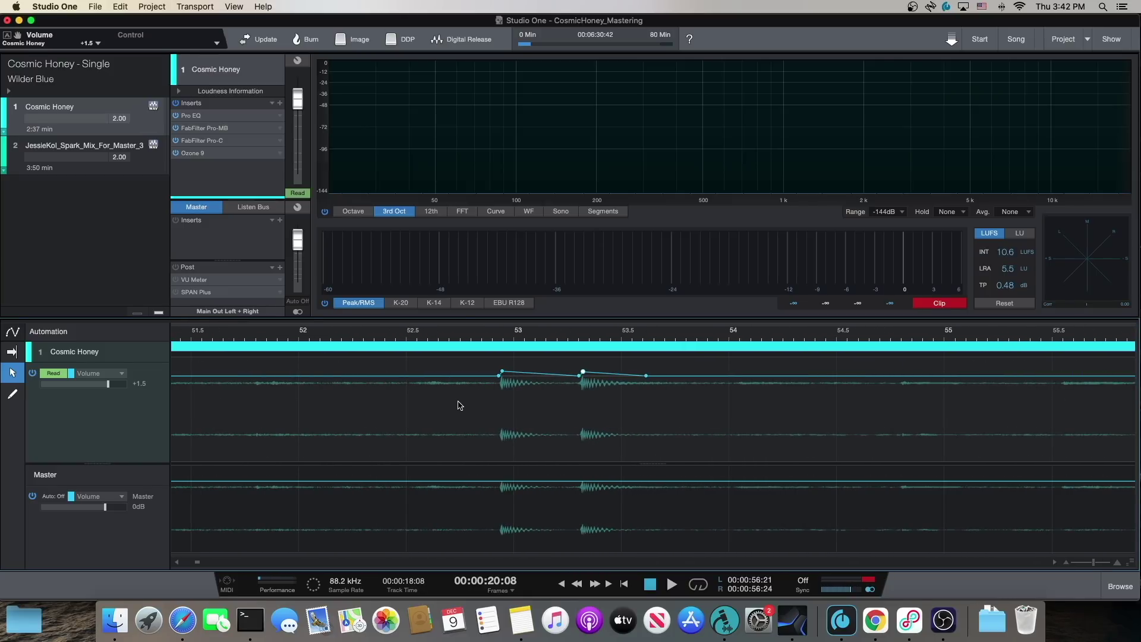
{"action": "key", "text": "w"}
{"action": "key", "text": "w"}
{"action": "key", "text": "w"}
{"action": "key", "text": "e"}
{"action": "key", "text": "e"}
{"action": "key", "text": "e"}
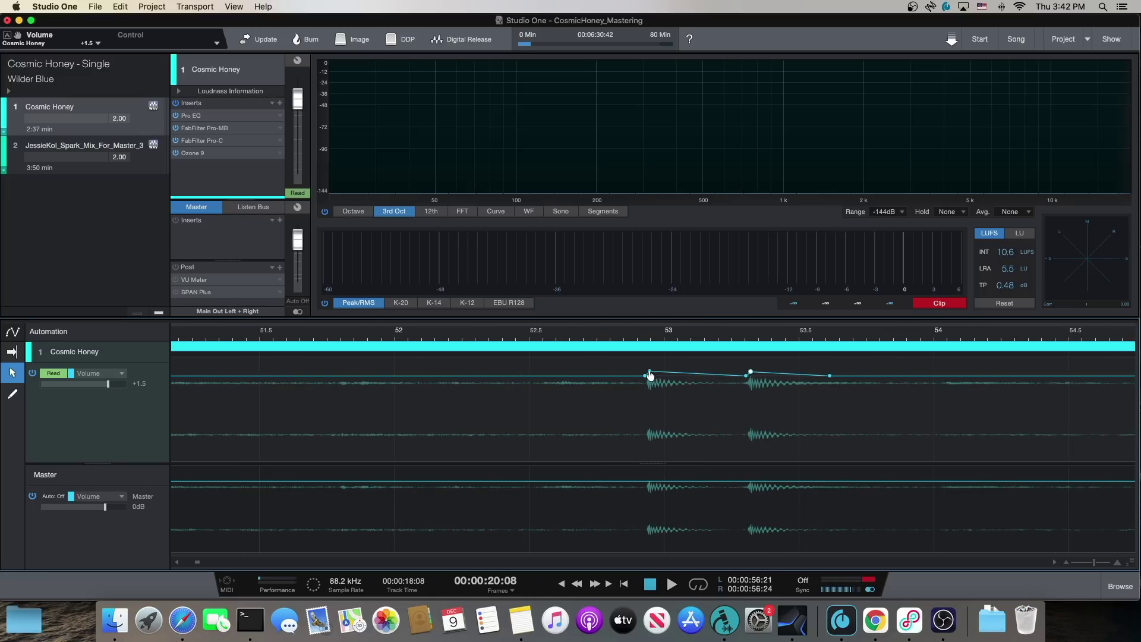
{"action": "key", "text": "e"}
{"action": "key", "text": "e"}
{"action": "left_click_drag", "start_coordinate": [654, 373], "coordinate": [654, 381]}
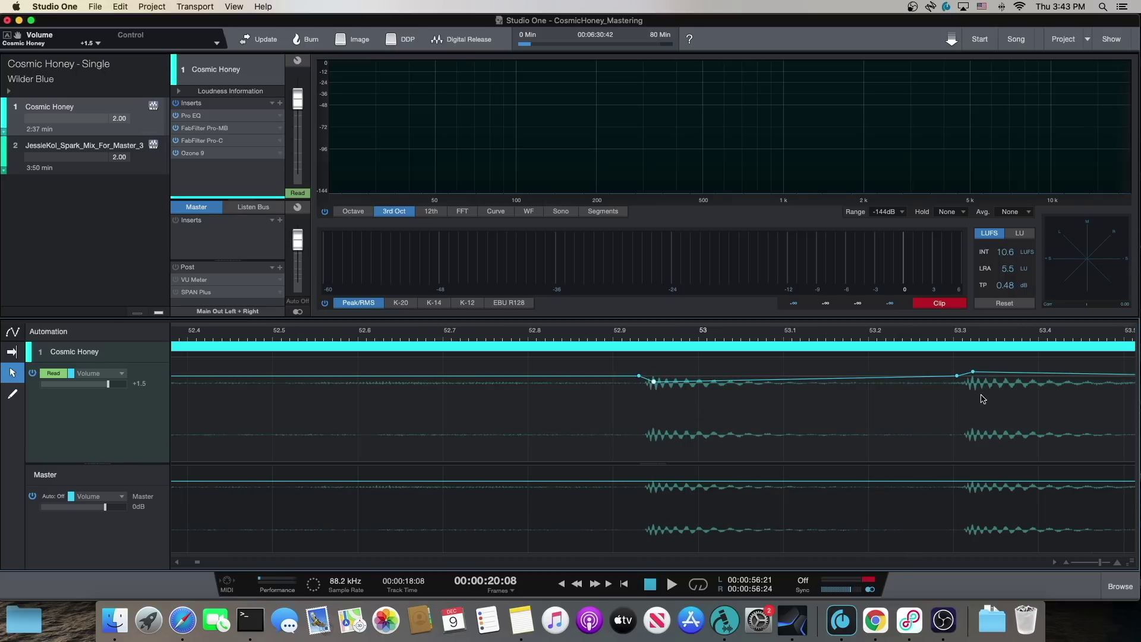
{"action": "left_click_drag", "start_coordinate": [975, 379], "coordinate": [969, 393]}
{"action": "key", "text": "w"}
{"action": "key", "text": "w"}
{"action": "key", "text": "w"}
{"action": "key", "text": "w"}
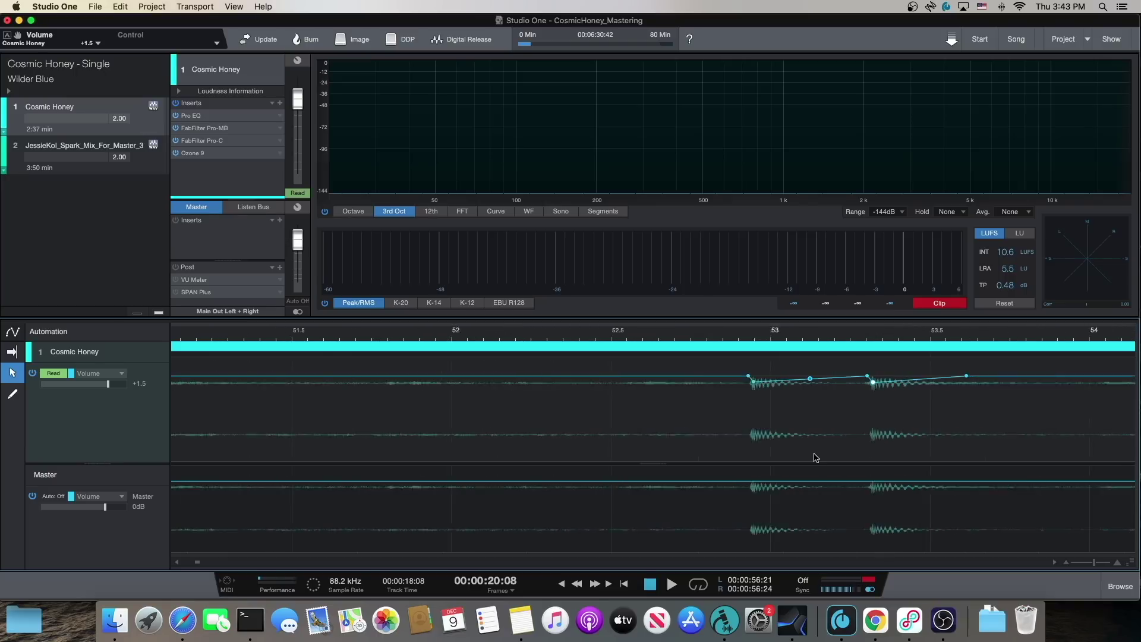
{"action": "left_click", "coordinate": [633, 440]}
{"action": "key", "text": "space"}
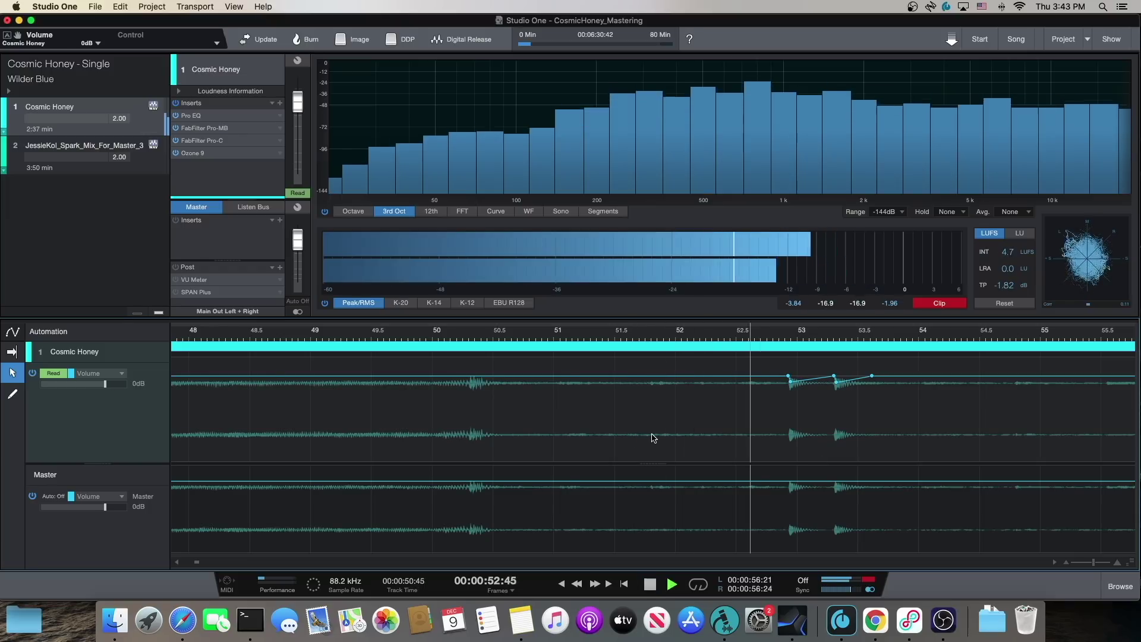
Step: Listen through the new dips, then stop playback
{"action": "key", "text": "w"}
{"action": "key", "text": "w"}
{"action": "key", "text": "w"}
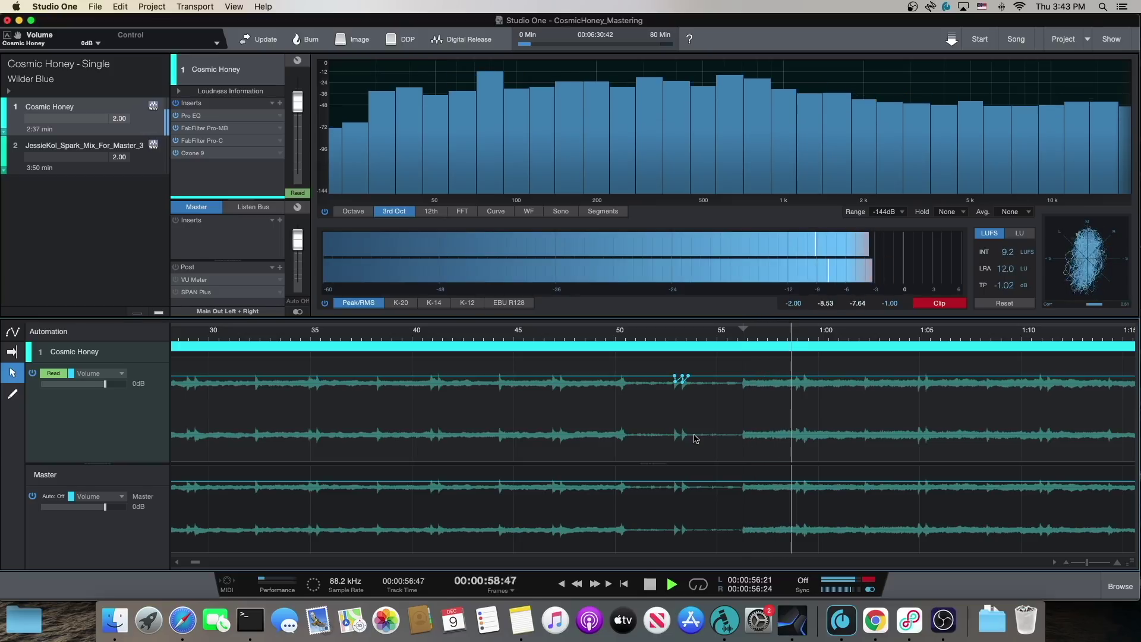
{"action": "key", "text": "space"}
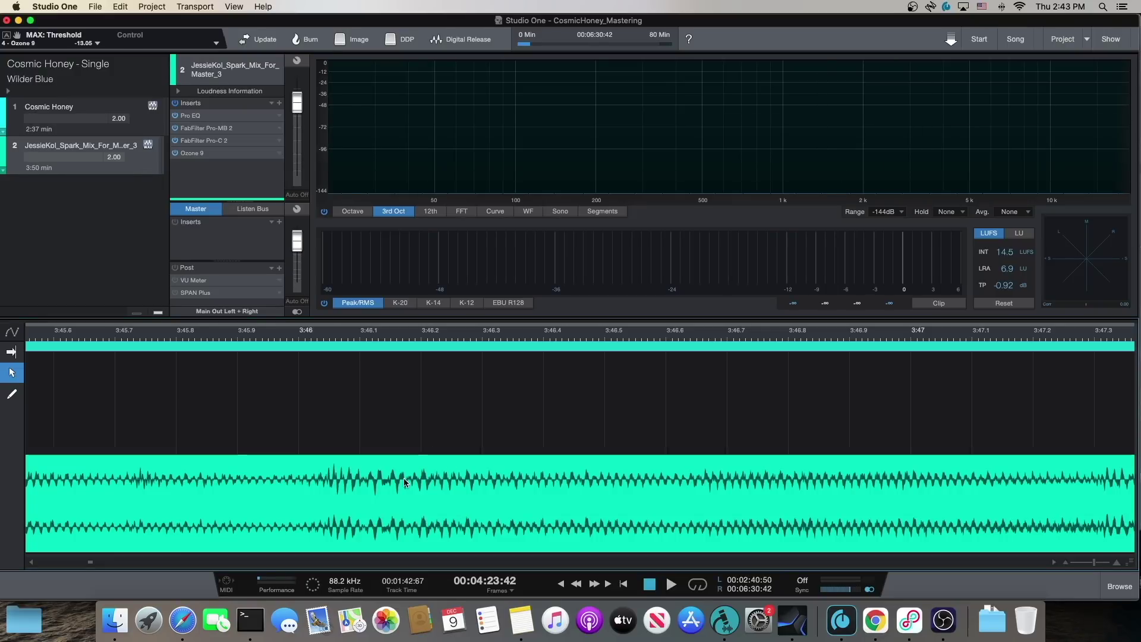
Step: Zoom the second track's waveform in to about 3:46–3:46.1 and open its event menu
{"action": "scroll", "coordinate": [404, 478], "scroll_direction": "down", "scroll_amount": 6}
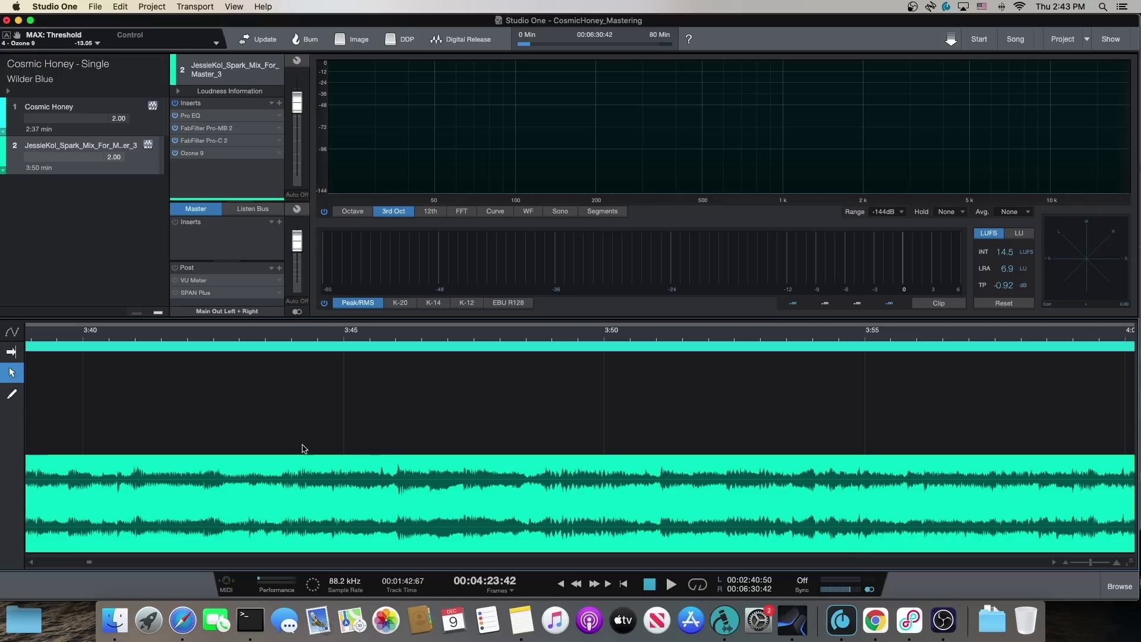
{"action": "scroll", "coordinate": [396, 487], "scroll_direction": "up", "scroll_amount": 6}
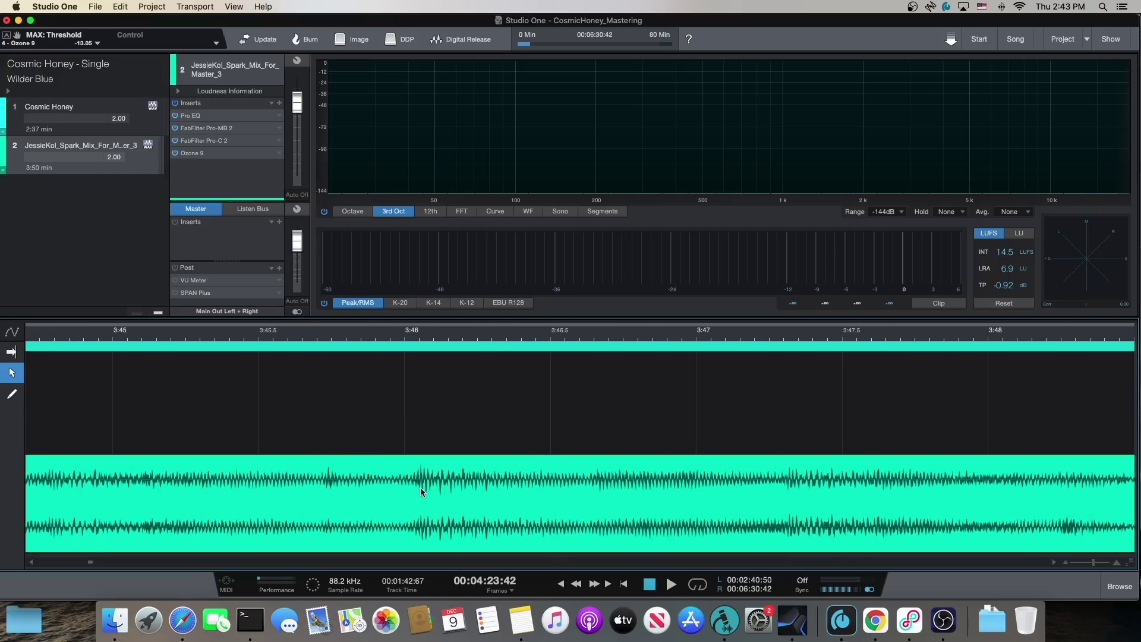
{"action": "scroll", "coordinate": [412, 490], "scroll_direction": "up", "scroll_amount": 6}
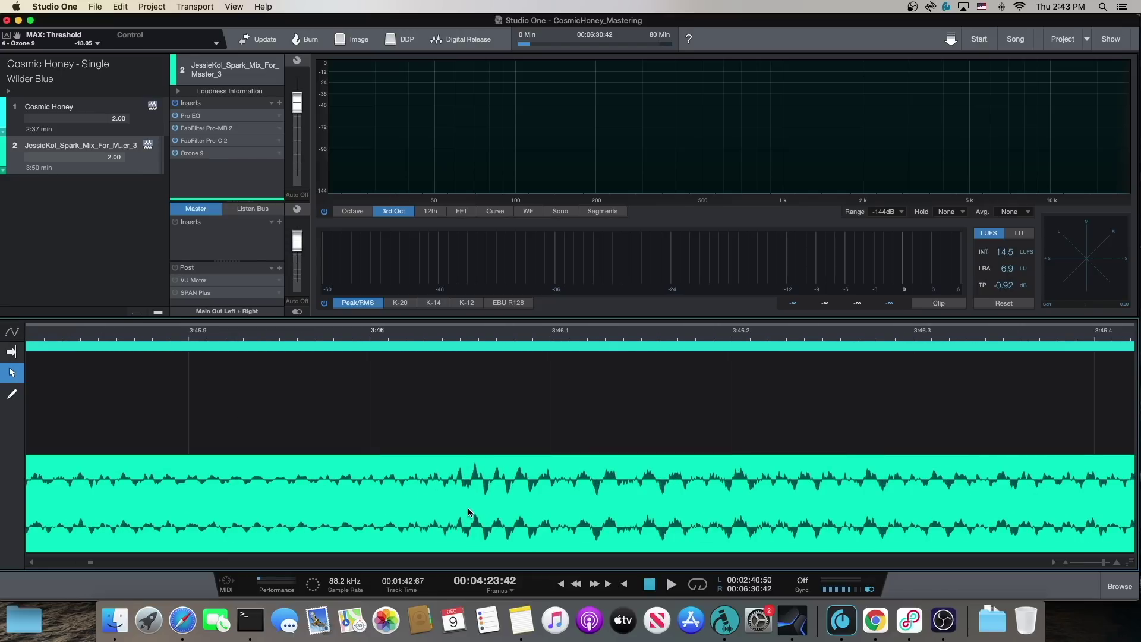
{"action": "scroll", "coordinate": [470, 506], "scroll_direction": "up", "scroll_amount": 3}
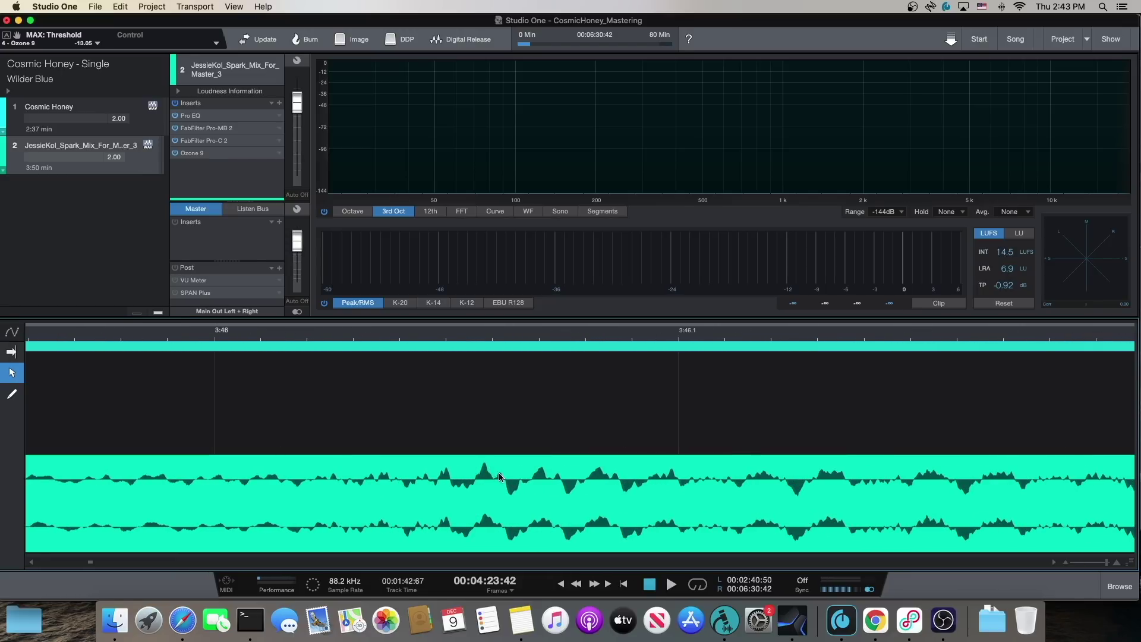
{"action": "right_click", "coordinate": [481, 505]}
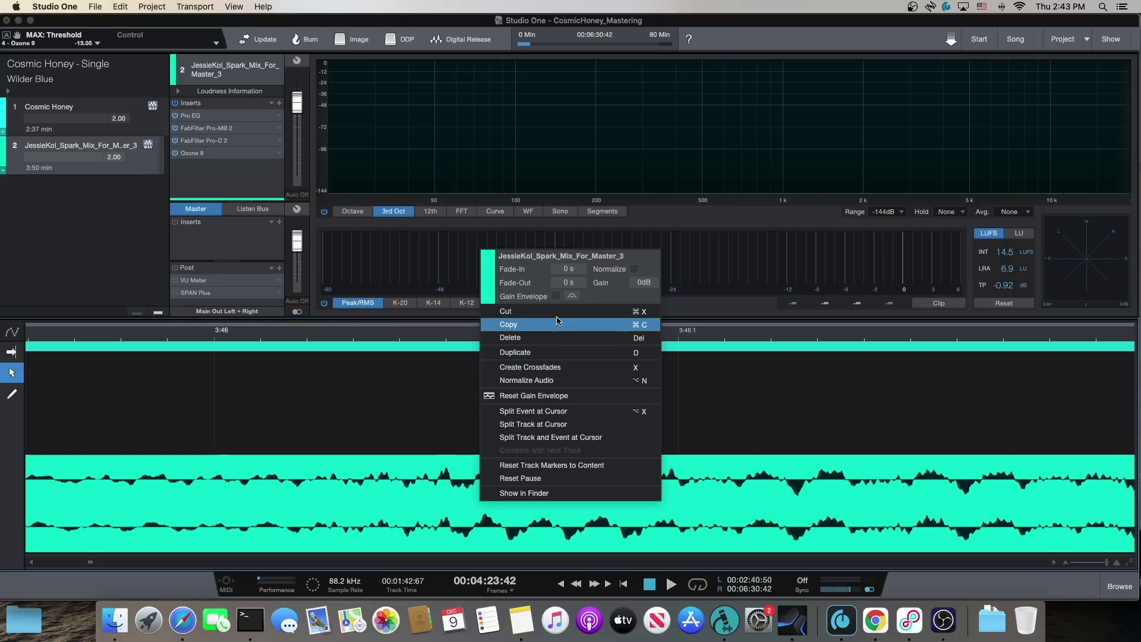
Step: Enable Gain Envelope on the JessieKol_Spark_Mix_For_Master_3 event and dismiss the menu
{"action": "left_click", "coordinate": [556, 296]}
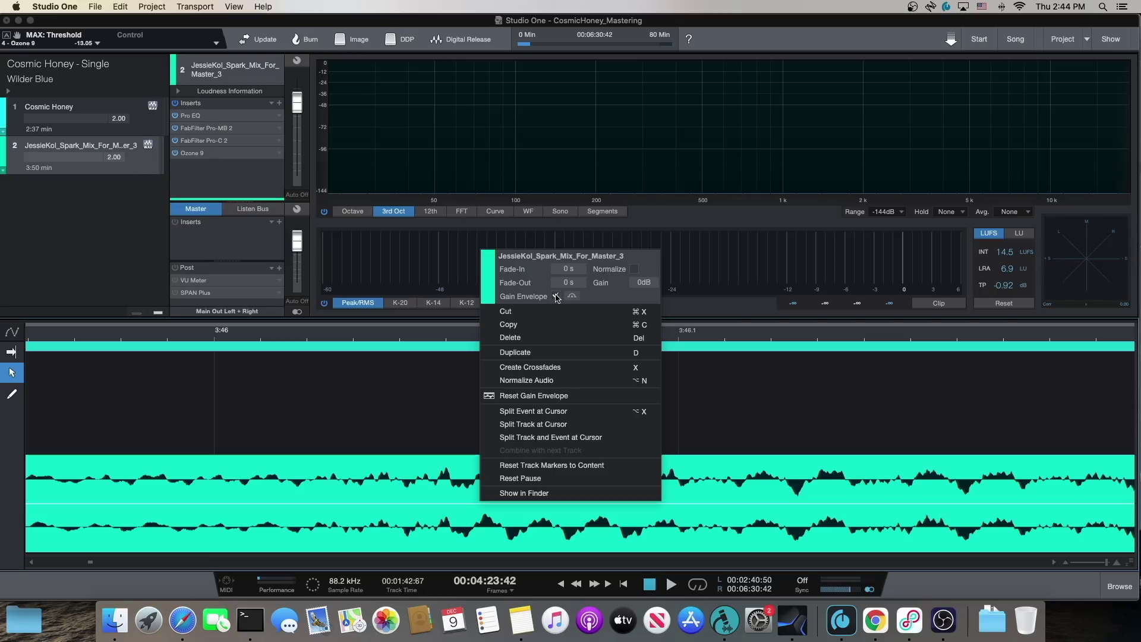
{"action": "left_click", "coordinate": [428, 507]}
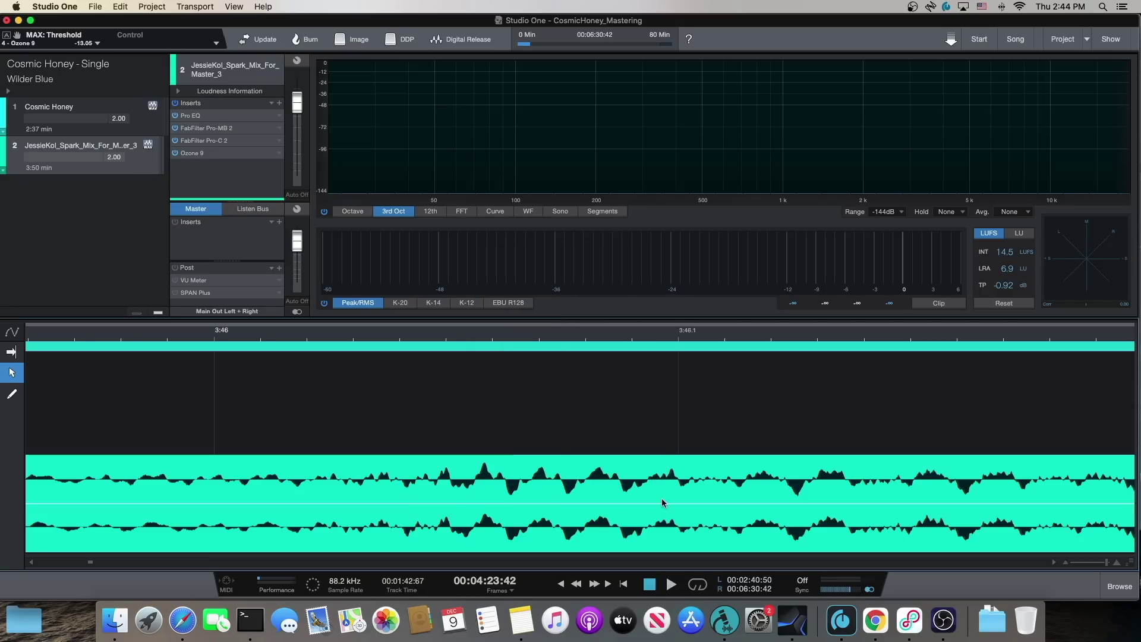
Step: Add gain envelope points near 3:46.058 and shape them into a shallow dip of about -4.2 dB
{"action": "scroll", "coordinate": [477, 511], "scroll_direction": "up", "scroll_amount": 5}
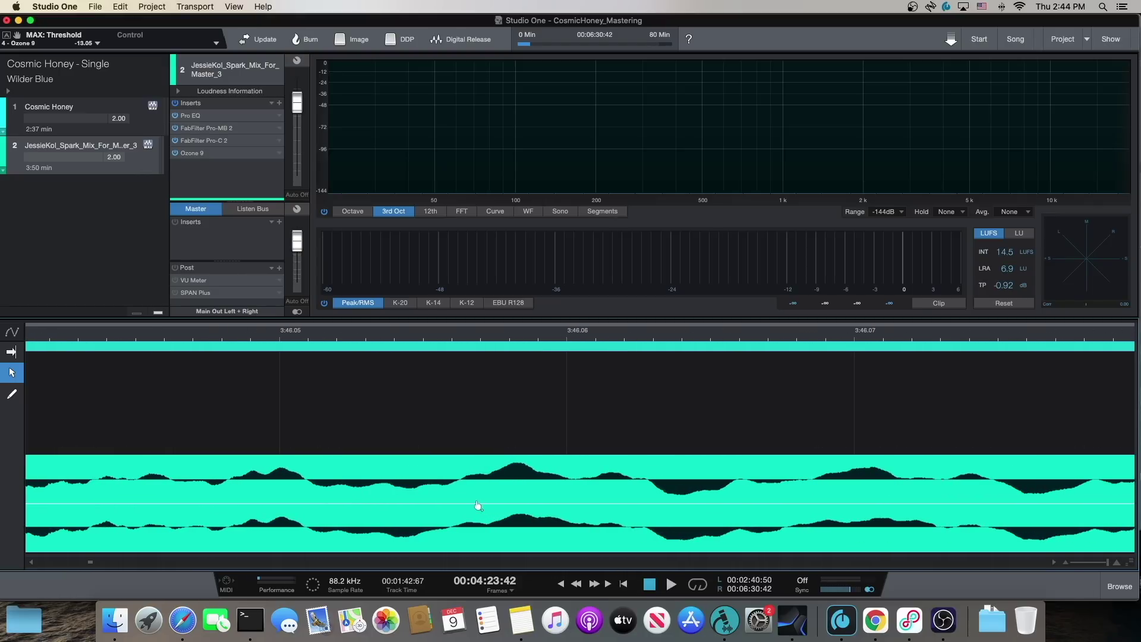
{"action": "scroll", "coordinate": [470, 504], "scroll_direction": "up", "scroll_amount": 1}
{"action": "left_click", "coordinate": [456, 505]}
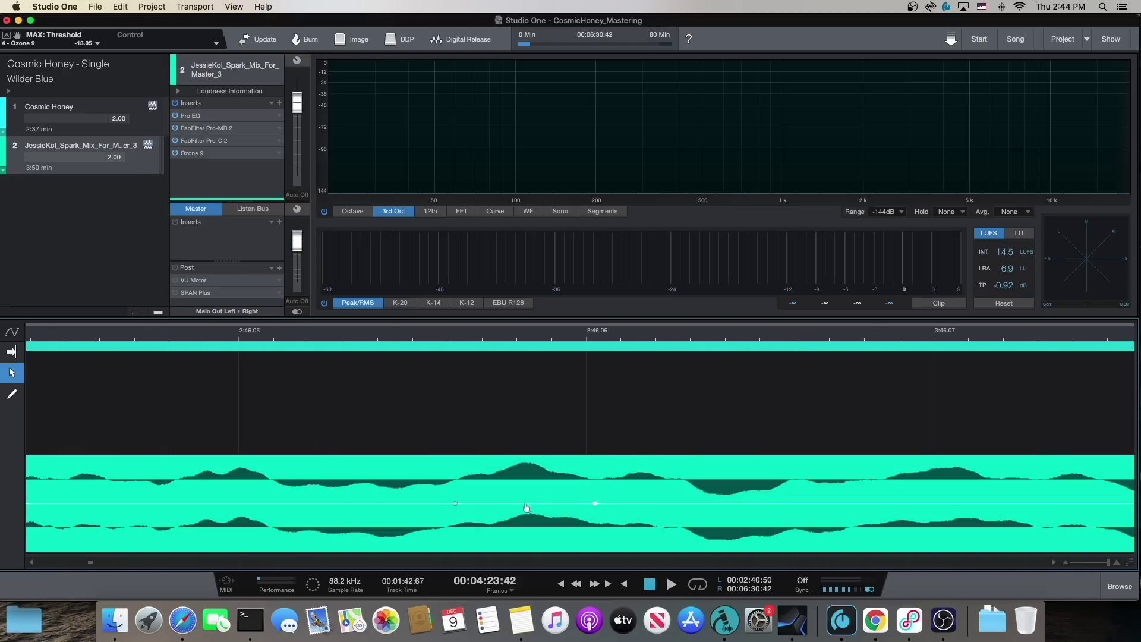
{"action": "left_click_drag", "start_coordinate": [526, 508], "coordinate": [526, 519]}
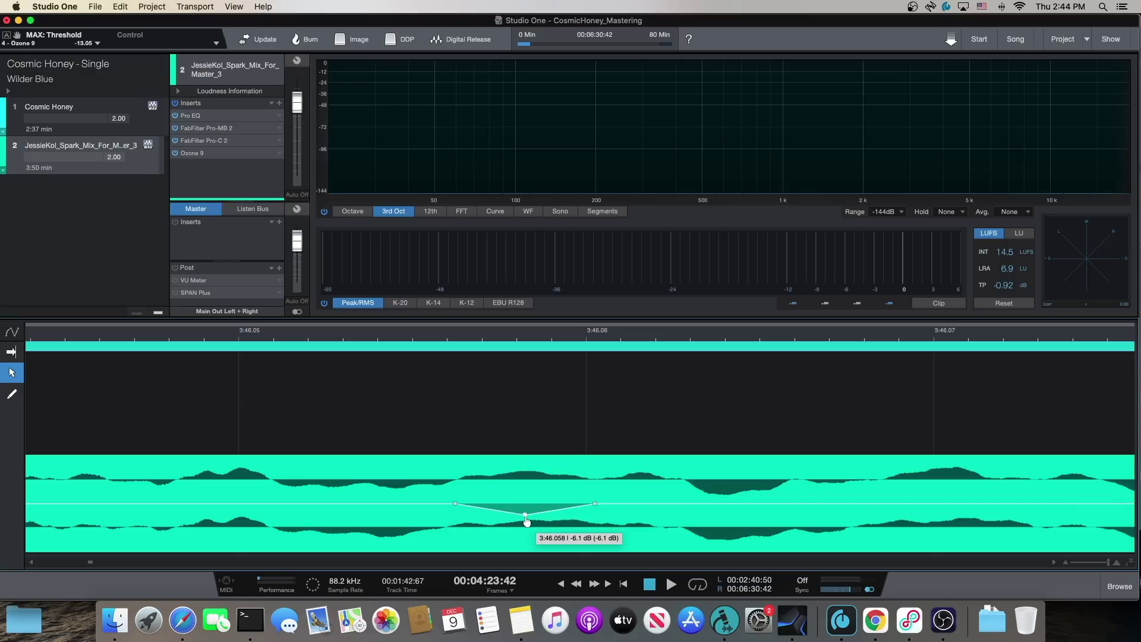
{"action": "left_click_drag", "start_coordinate": [526, 521], "coordinate": [474, 540]}
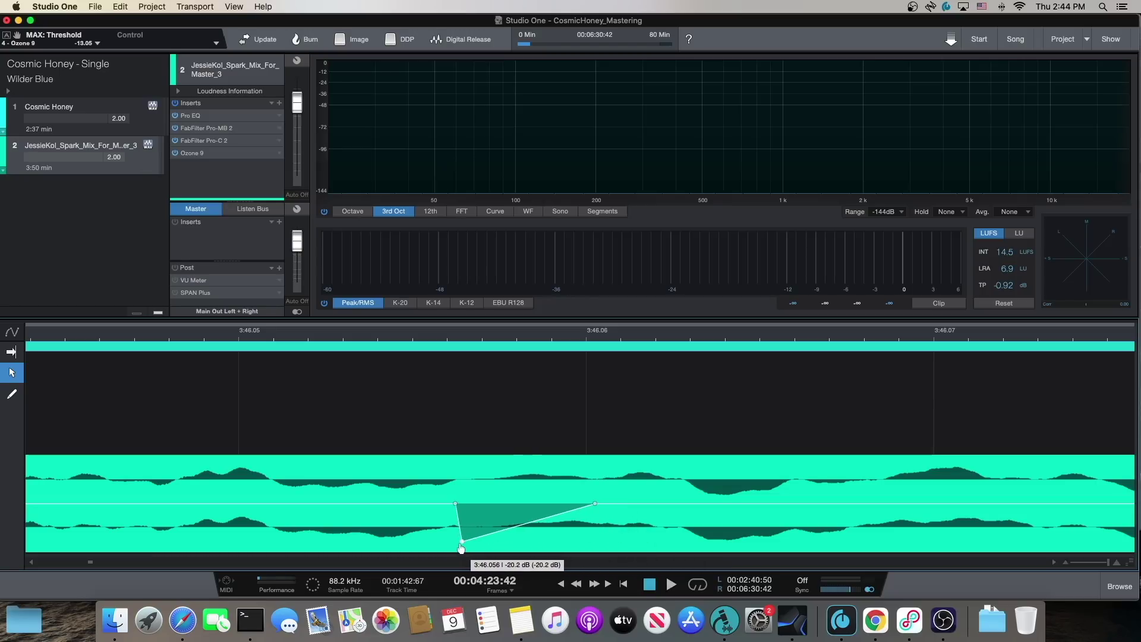
{"action": "left_click_drag", "start_coordinate": [586, 543], "coordinate": [588, 544]}
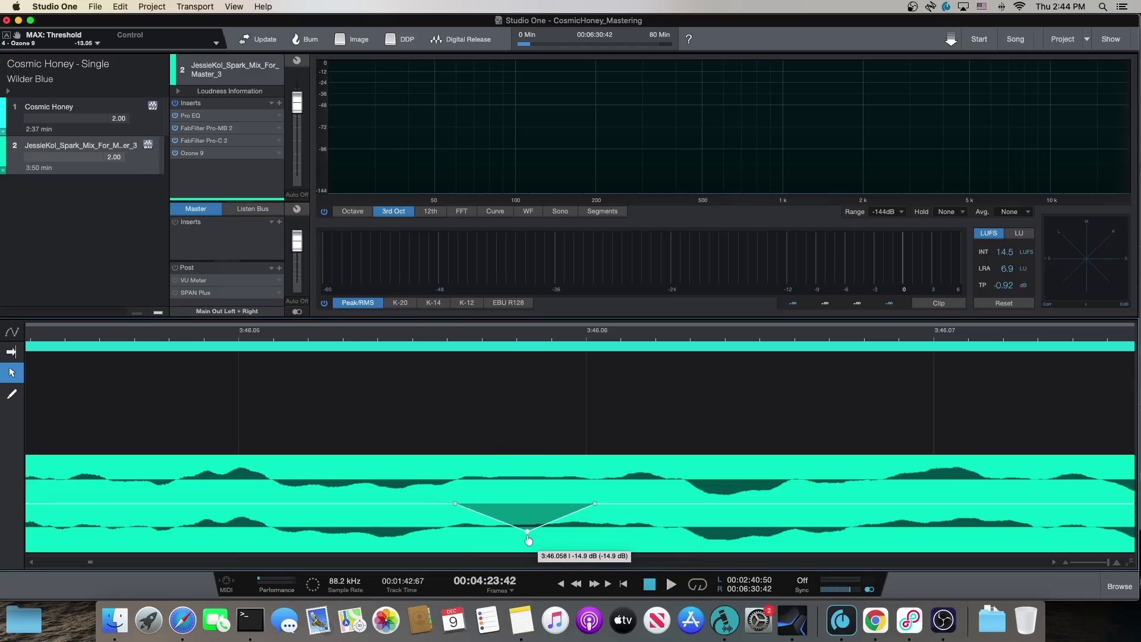
{"action": "mouse_move", "coordinate": [523, 516]}
{"action": "left_mouse_down"}
{"action": "mouse_move", "coordinate": [525, 483]}
{"action": "mouse_move", "coordinate": [526, 512]}
{"action": "left_mouse_up"}
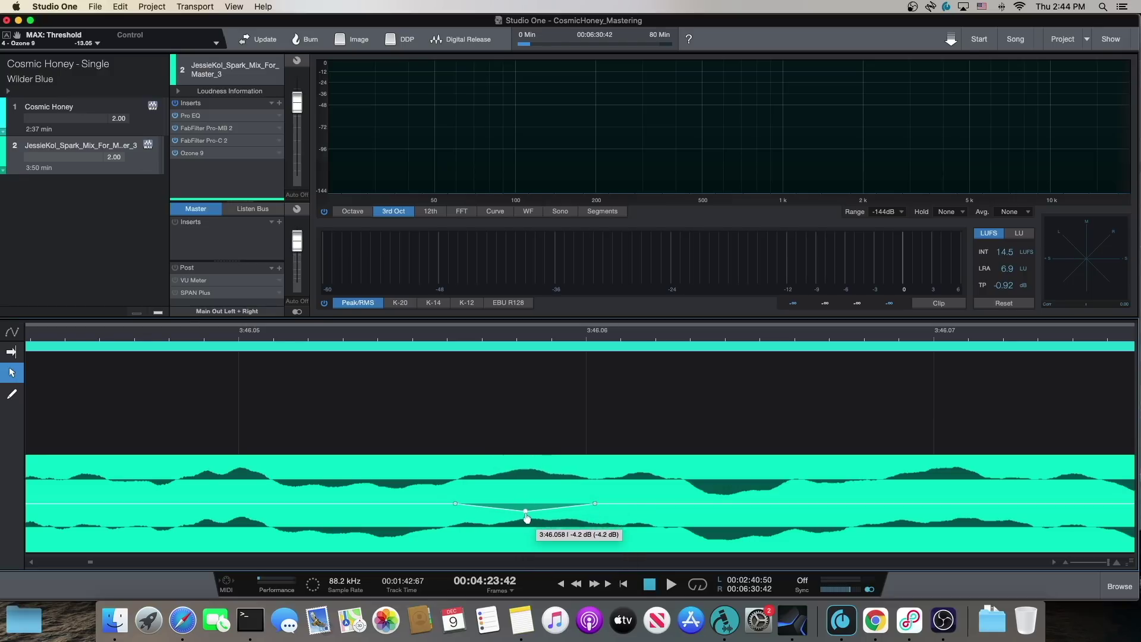
{"action": "scroll", "coordinate": [533, 520], "scroll_direction": "down", "scroll_amount": 3}
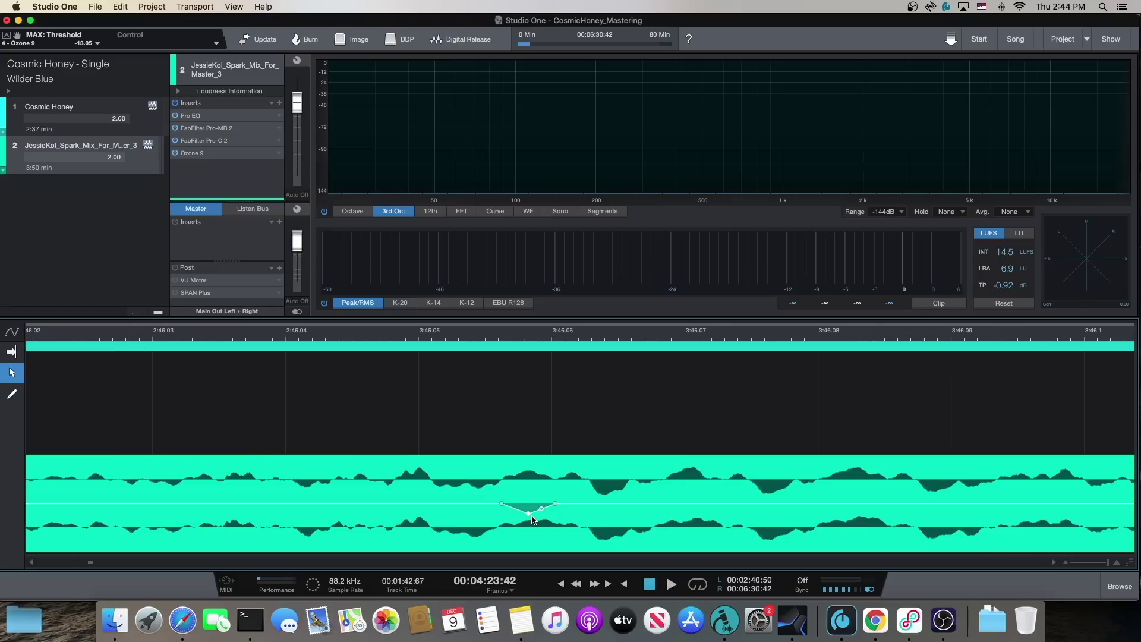
Step: Zoom out to roughly 3:35–4:00 around the dip and start playback
{"action": "scroll", "coordinate": [528, 520], "scroll_direction": "up", "scroll_amount": 3}
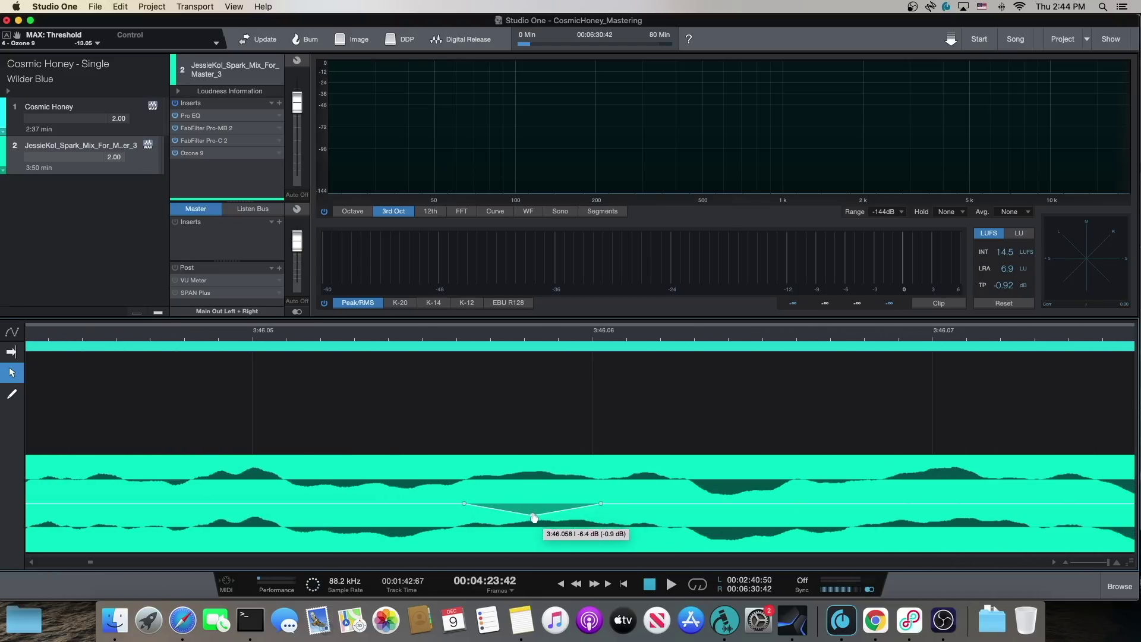
{"action": "scroll", "coordinate": [536, 520], "scroll_direction": "down", "scroll_amount": 2}
{"action": "scroll", "coordinate": [535, 518], "scroll_direction": "up", "scroll_amount": 2}
{"action": "scroll", "coordinate": [535, 517], "scroll_direction": "down", "scroll_amount": 4}
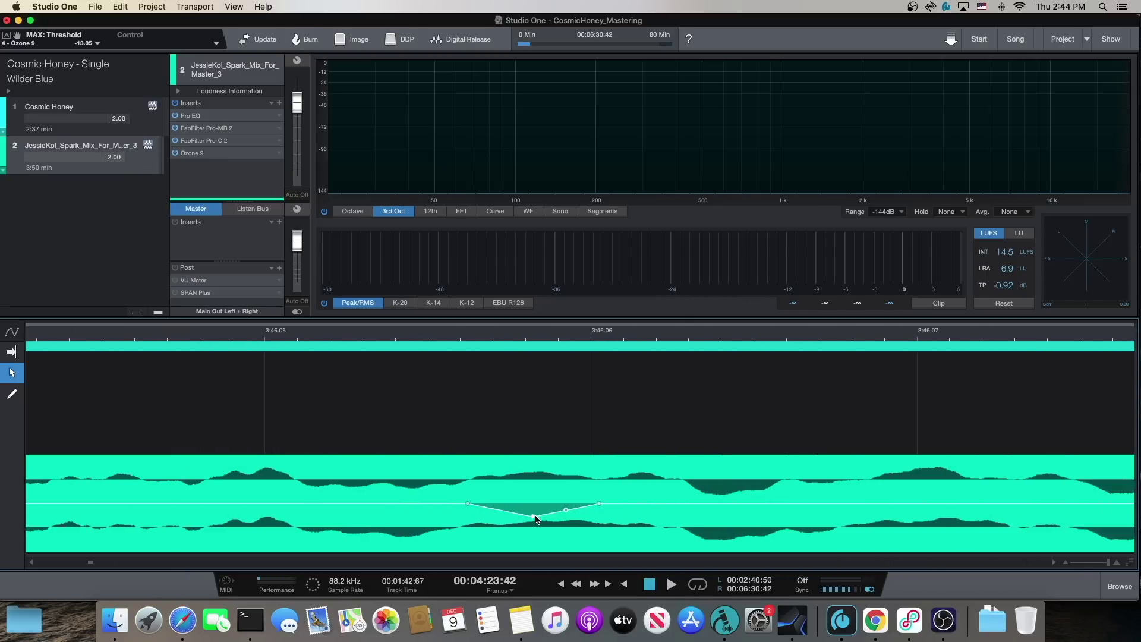
{"action": "scroll", "coordinate": [537, 520], "scroll_direction": "down", "scroll_amount": 10}
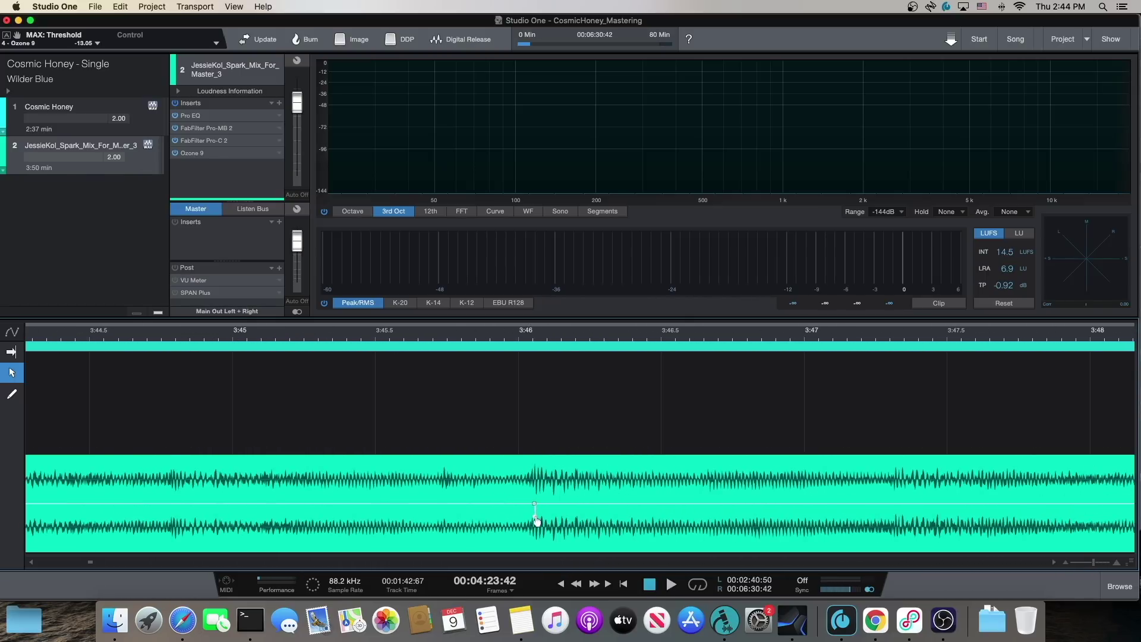
{"action": "scroll", "coordinate": [536, 521], "scroll_direction": "down", "scroll_amount": 8}
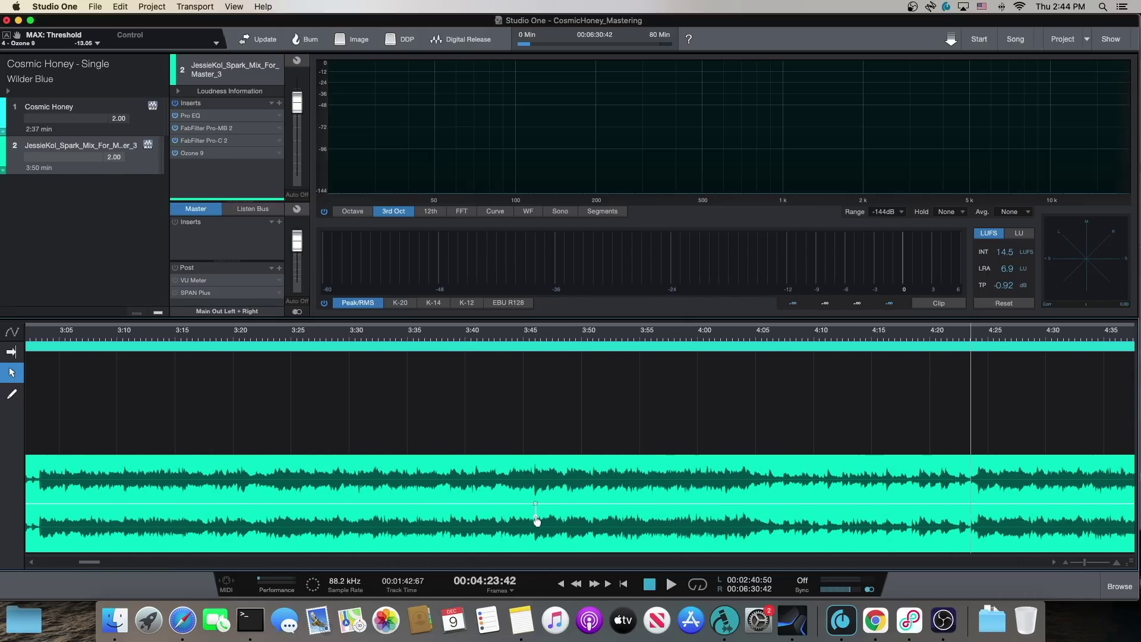
{"action": "scroll", "coordinate": [535, 444], "scroll_direction": "up", "scroll_amount": 5}
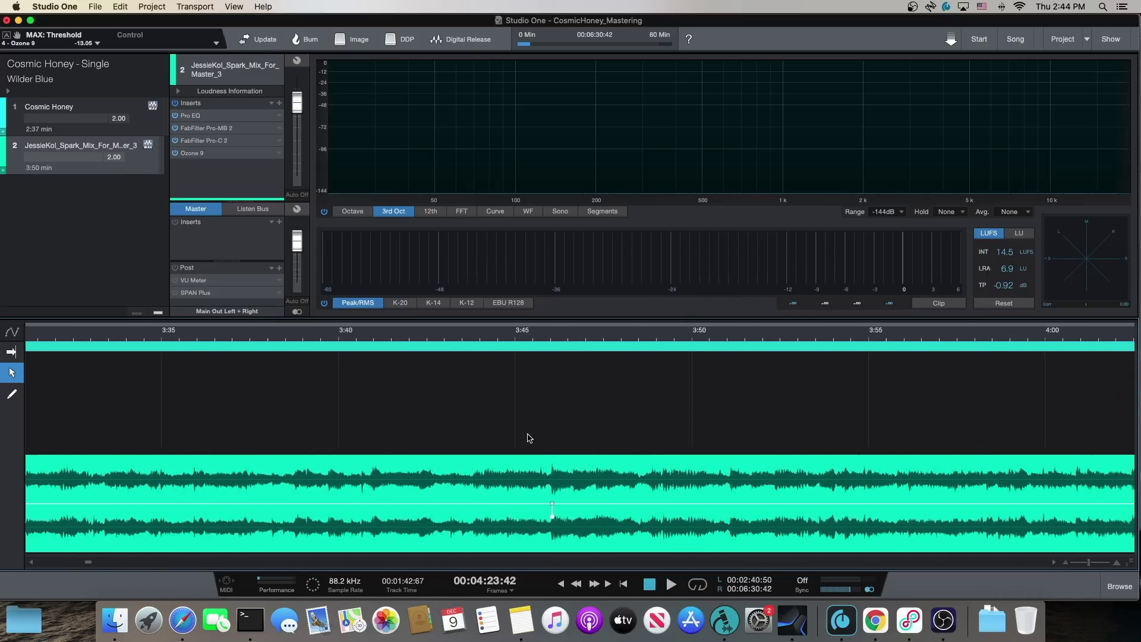
{"action": "key", "text": "space"}
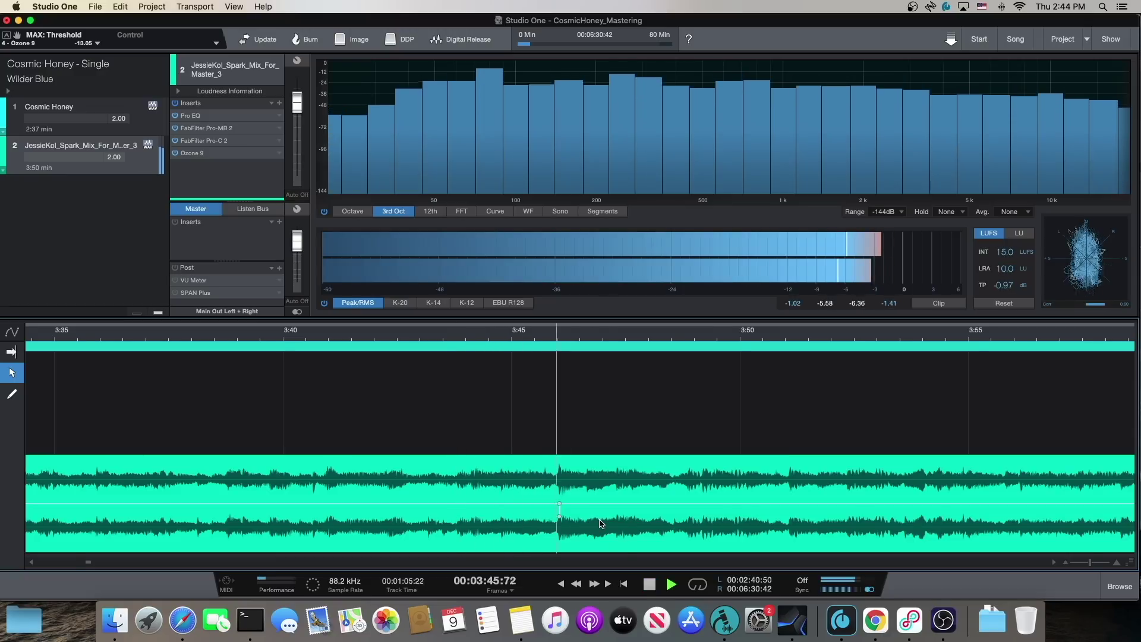
Step: Zoom and scroll the timeline as playback runs past the 3:46 dip to about 3:55
{"action": "scroll", "coordinate": [600, 523], "scroll_direction": "down", "scroll_amount": 2}
{"action": "scroll", "coordinate": [601, 523], "scroll_direction": "down", "scroll_amount": 3}
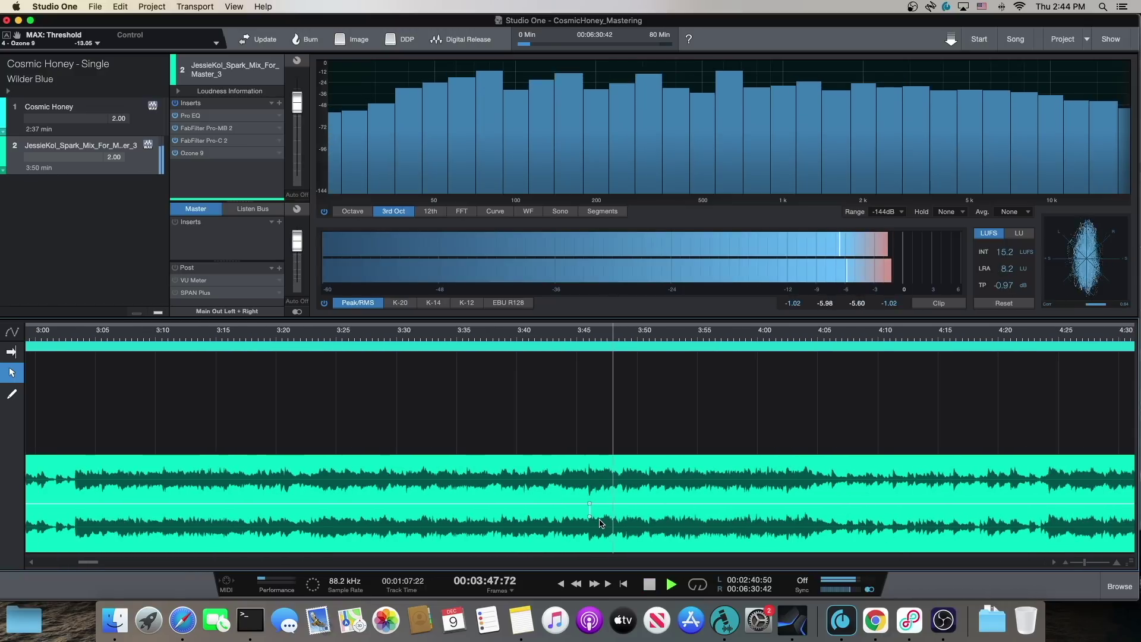
{"action": "scroll", "coordinate": [601, 523], "scroll_direction": "down", "scroll_amount": 2}
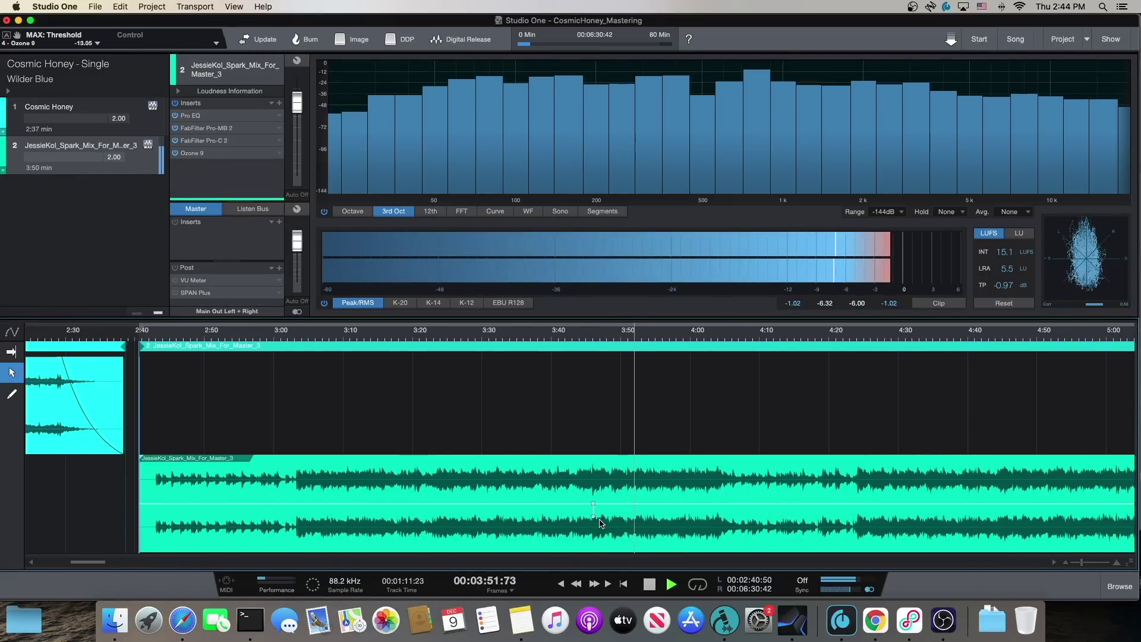
{"action": "scroll", "coordinate": [600, 520], "scroll_direction": "right", "scroll_amount": 1}
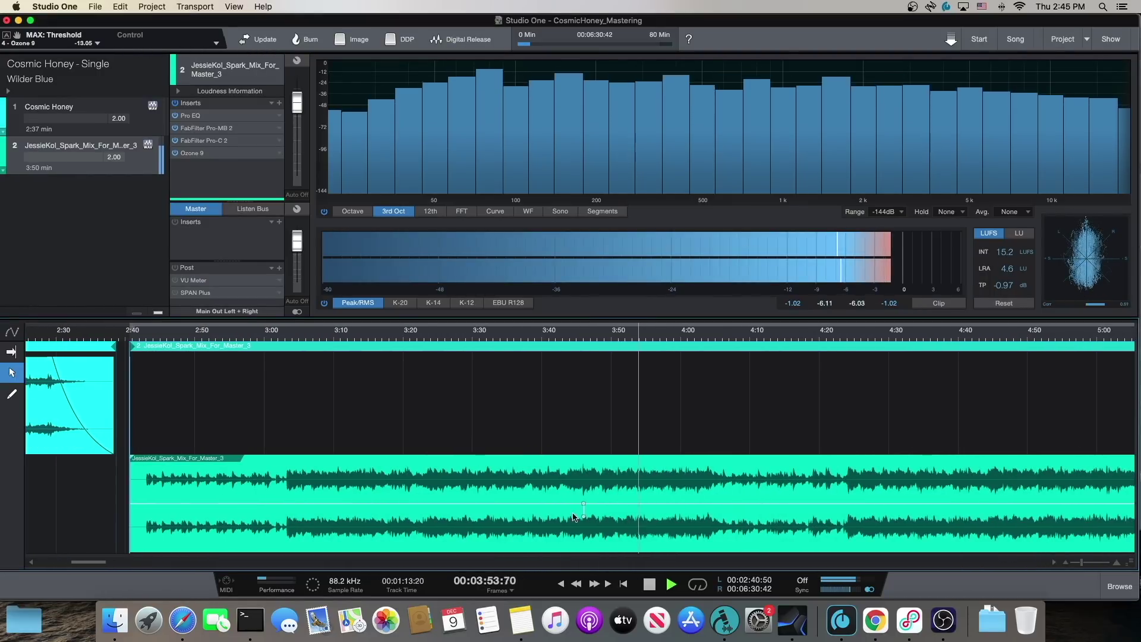
{"action": "scroll", "coordinate": [585, 516], "scroll_direction": "up", "scroll_amount": 8}
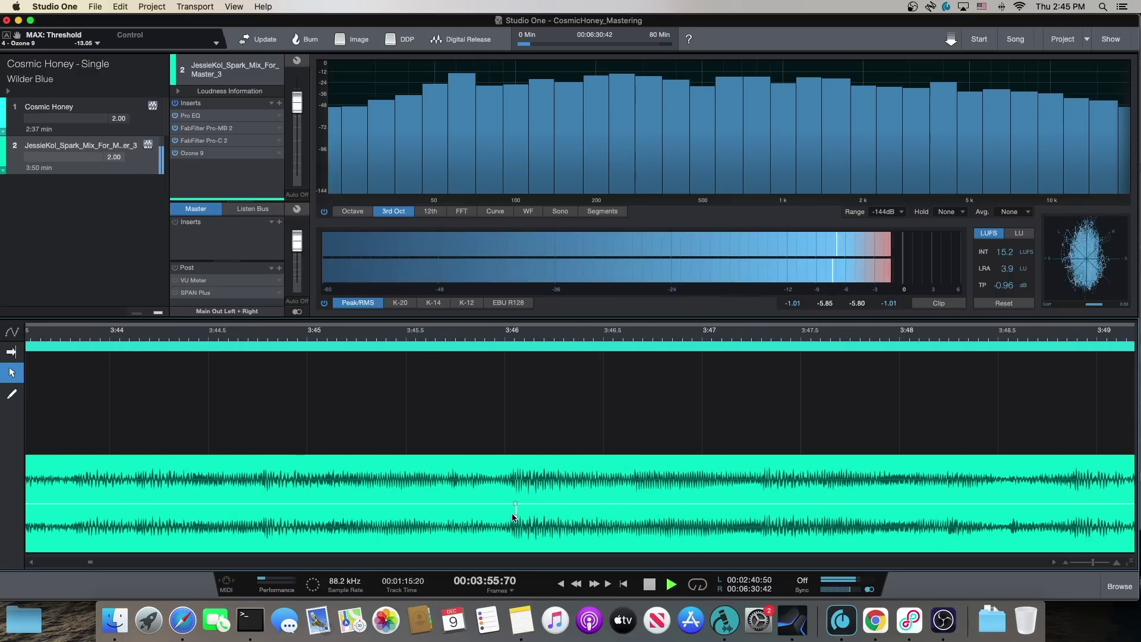
{"action": "scroll", "coordinate": [512, 512], "scroll_direction": "up", "scroll_amount": 2}
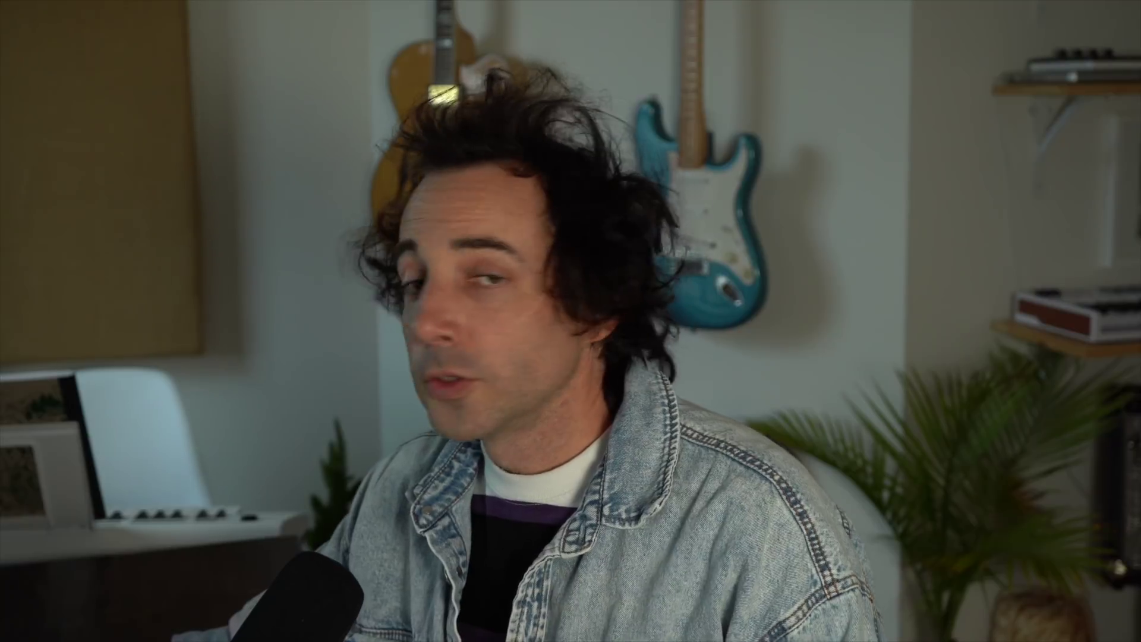